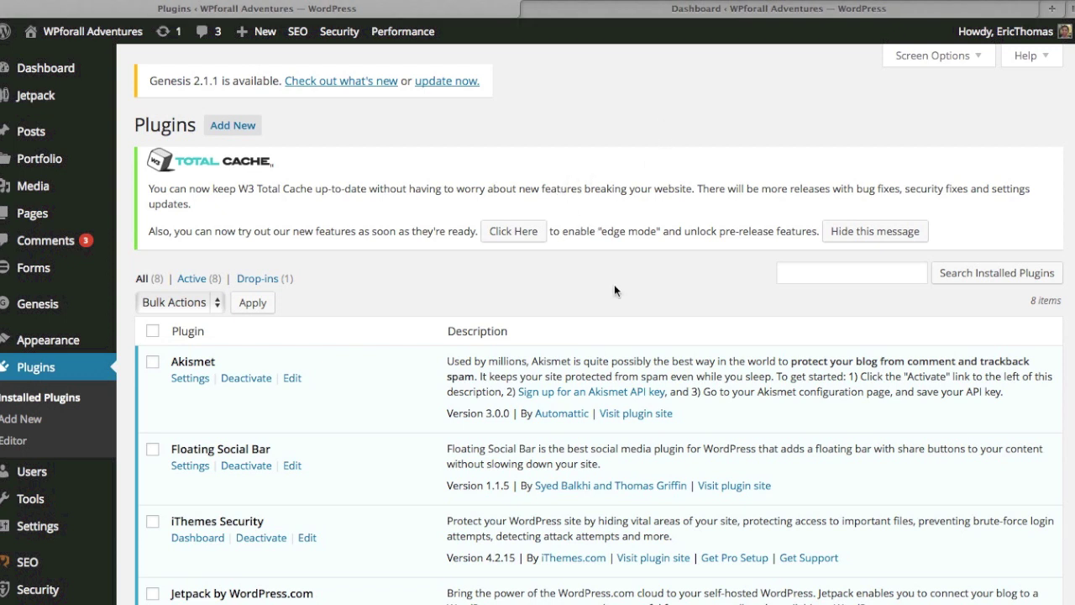
# Scroll through the current page to review its content.
pyautogui.scroll(-4, 614, 284)
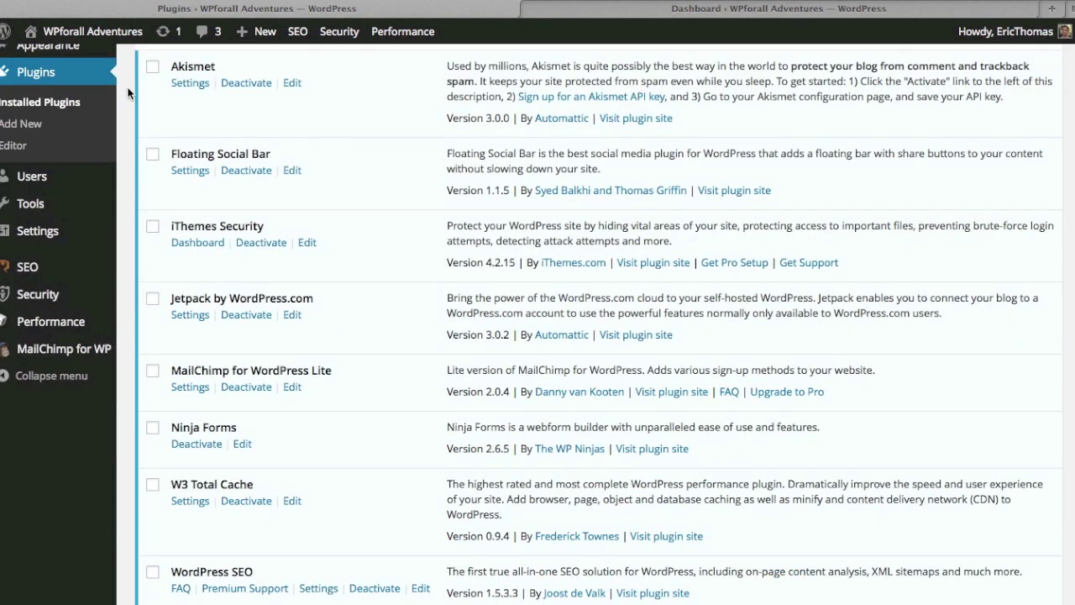
pyautogui.scroll(1, 118, 170)
pyautogui.scroll(2, 118, 171)
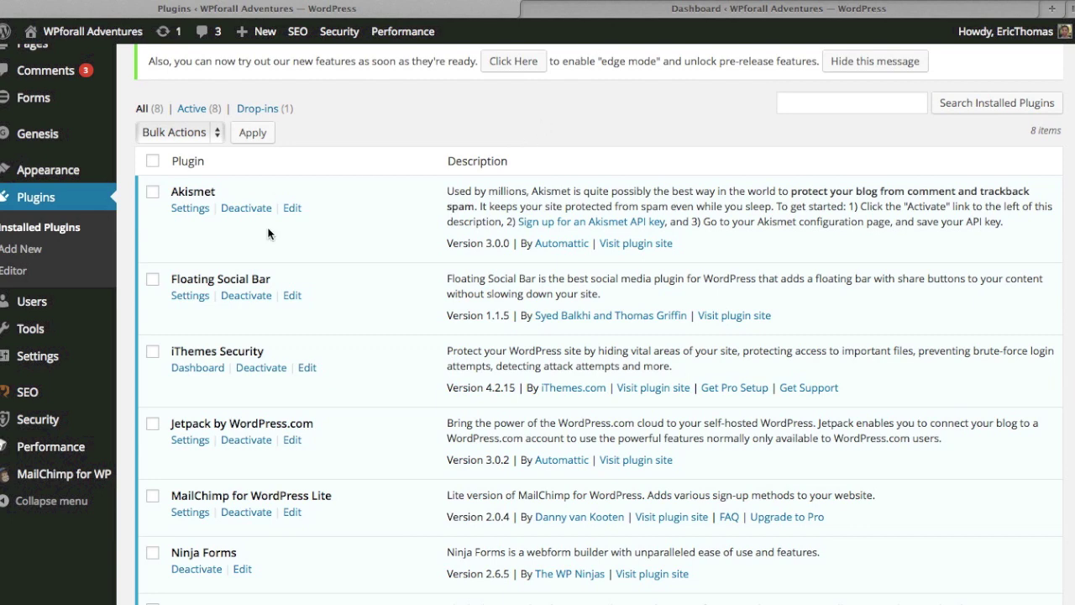
pyautogui.scroll(-3, 342, 236)
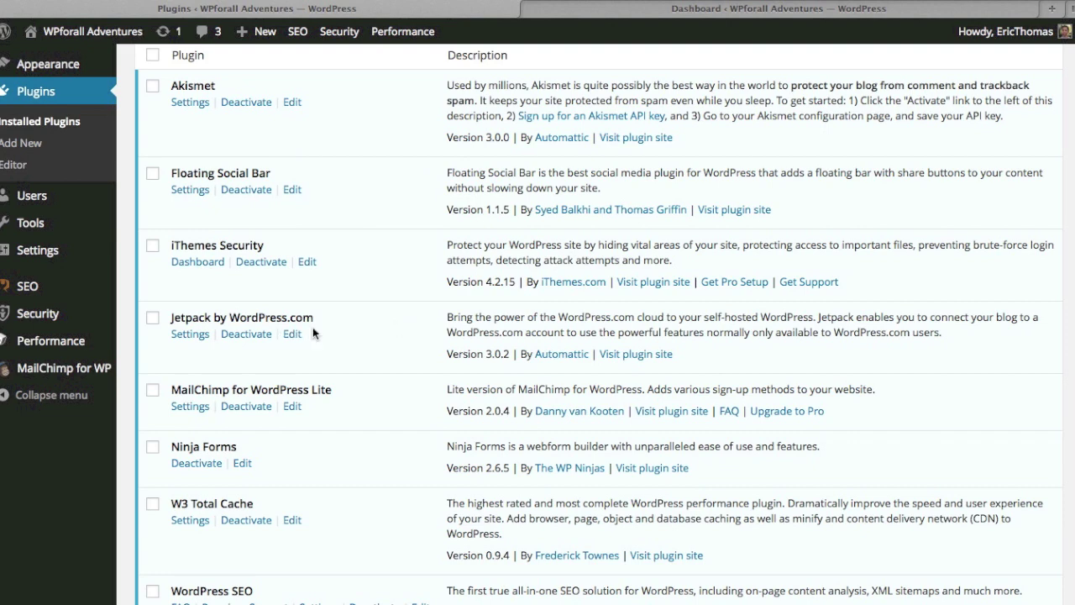
pyautogui.scroll(-1, 370, 336)
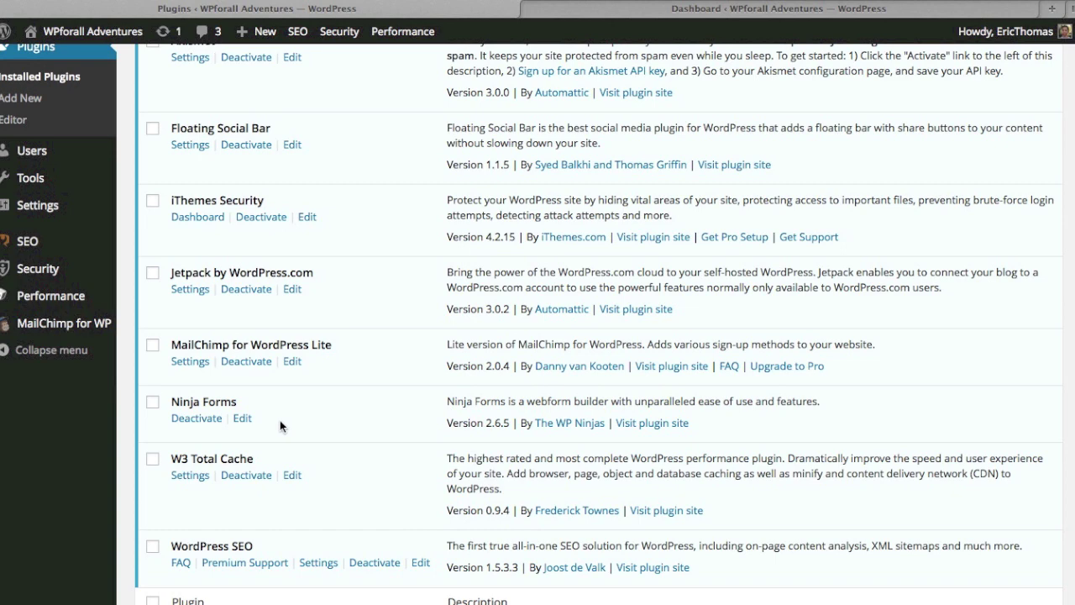
pyautogui.scroll(3, 296, 430)
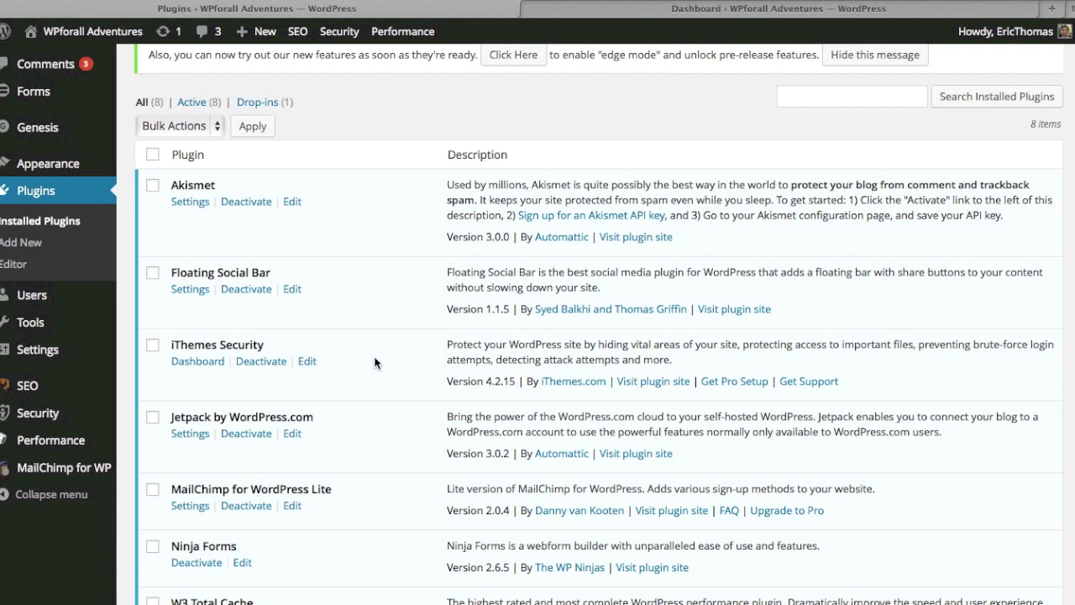
# Switch to the 'Dashboard ‹ WPforall Adventures' tab, then start a new browser tab.
pyautogui.click(702, 10)
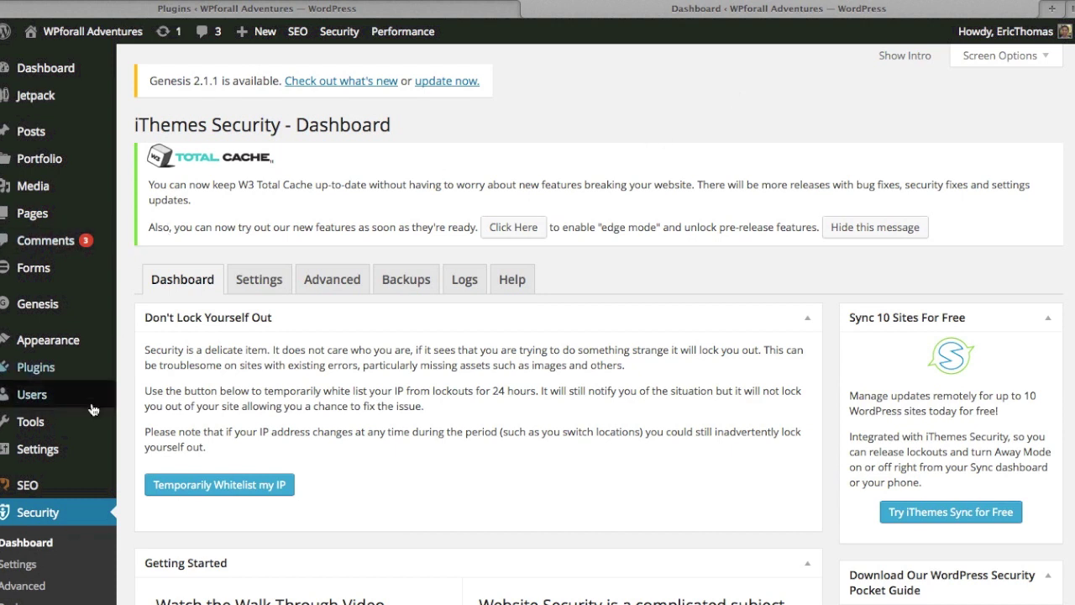
pyautogui.moveTo(74, 404)
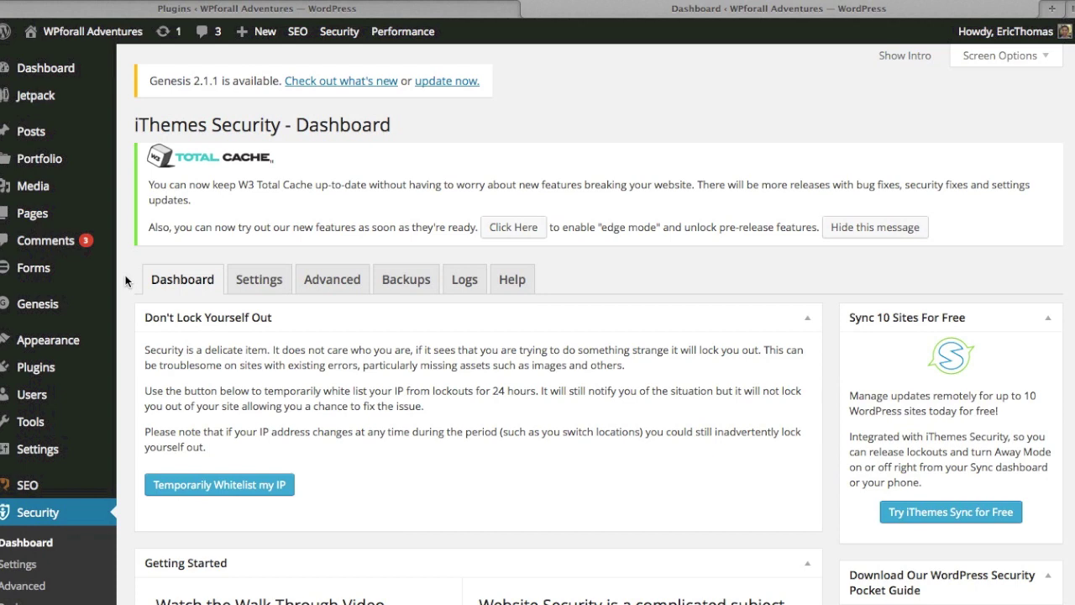
pyautogui.press('super+t')
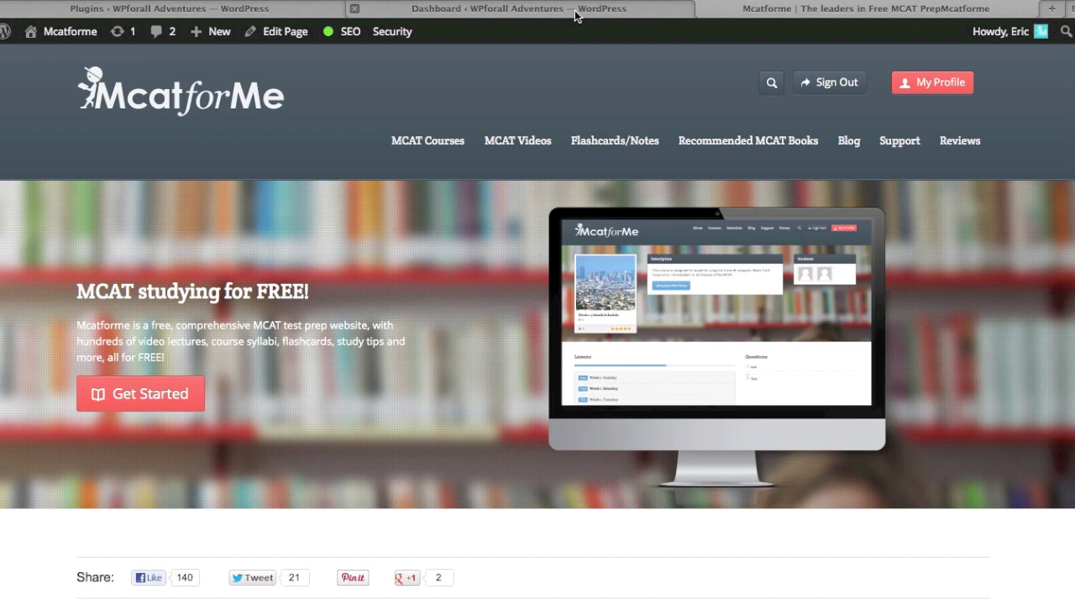
# Return to the 'Dashboard ‹ WPforall Adventures' tab showing the iThemes Security Dashboard.
pyautogui.click(576, 10)
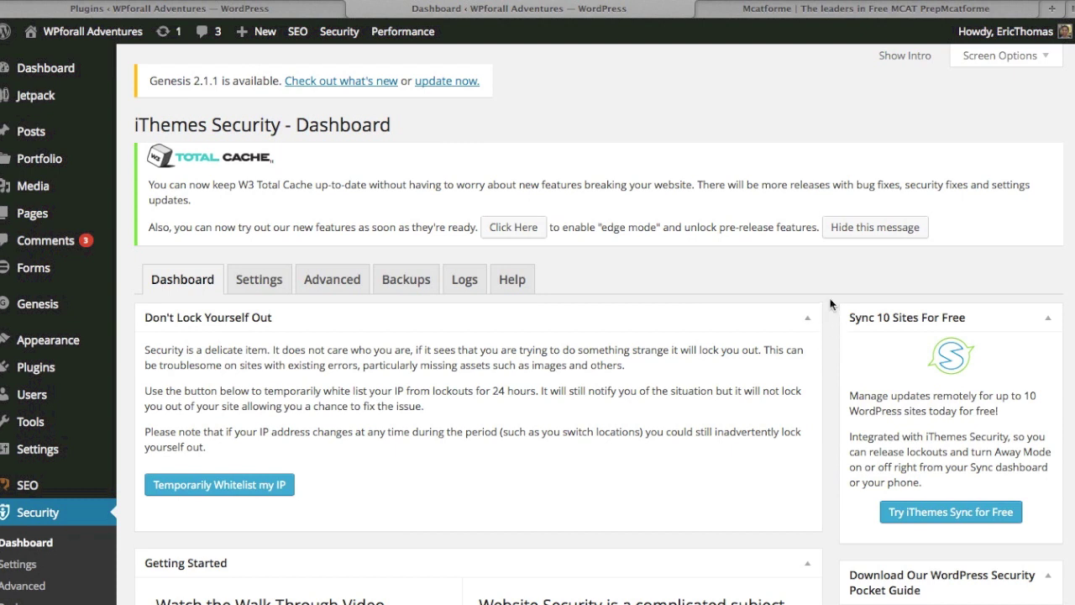
# Scroll down the Security Dashboard through the Security Status priority list.
pyautogui.scroll(-1, 830, 299)
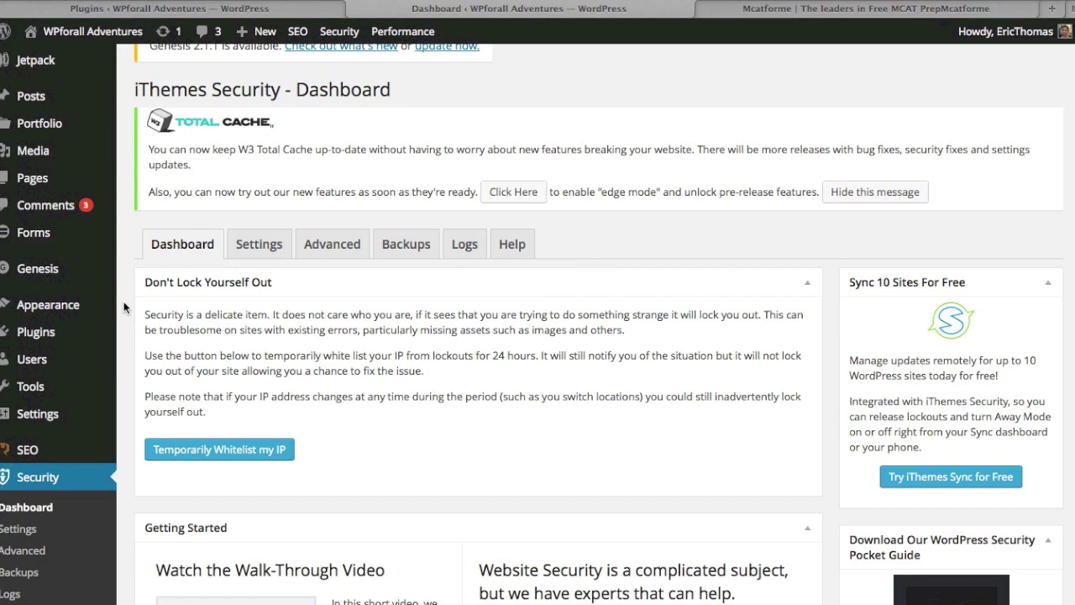
pyautogui.scroll(-2, 124, 308)
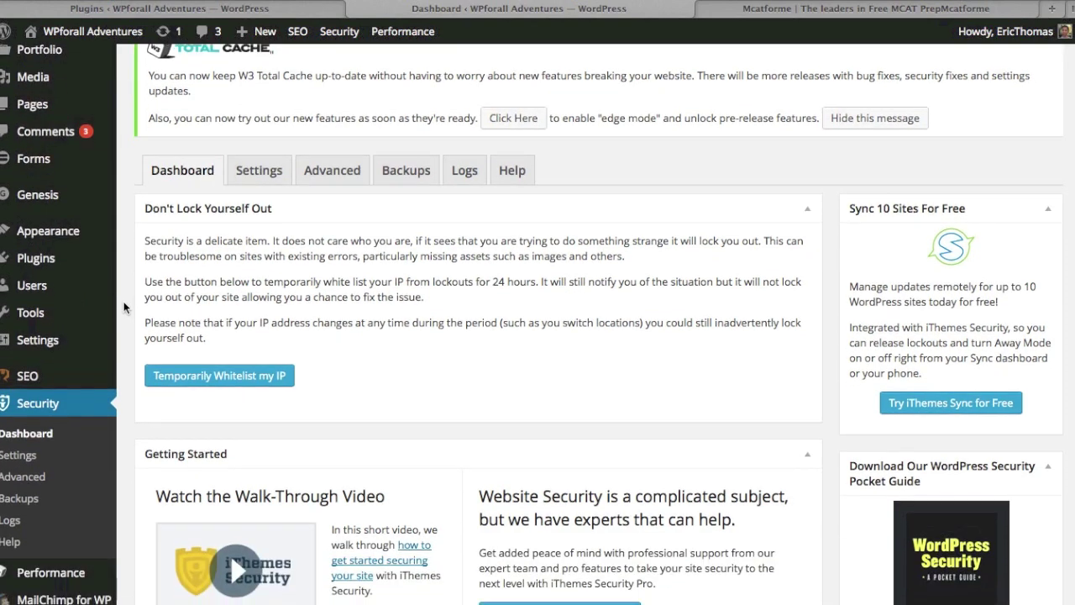
pyautogui.scroll(3, 124, 307)
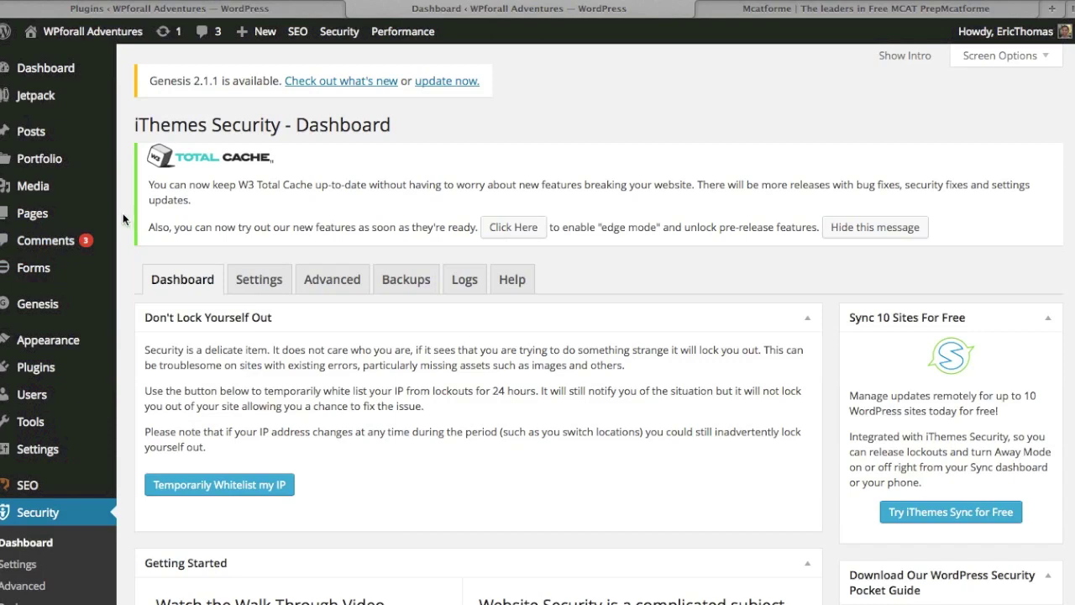
pyautogui.scroll(-4, 123, 220)
pyautogui.scroll(-1, 122, 220)
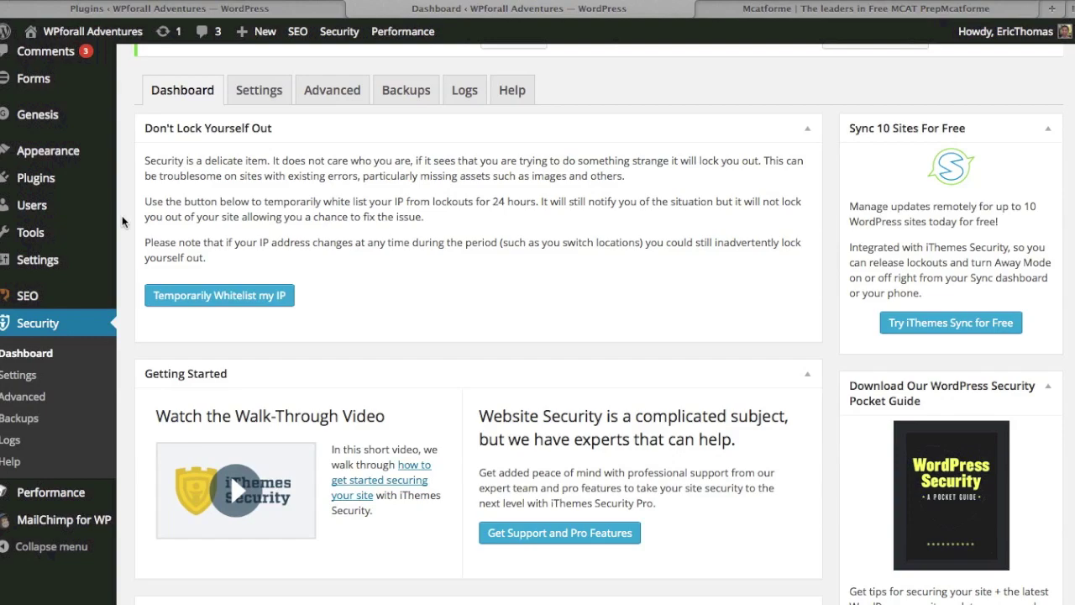
pyautogui.scroll(-5, 122, 215)
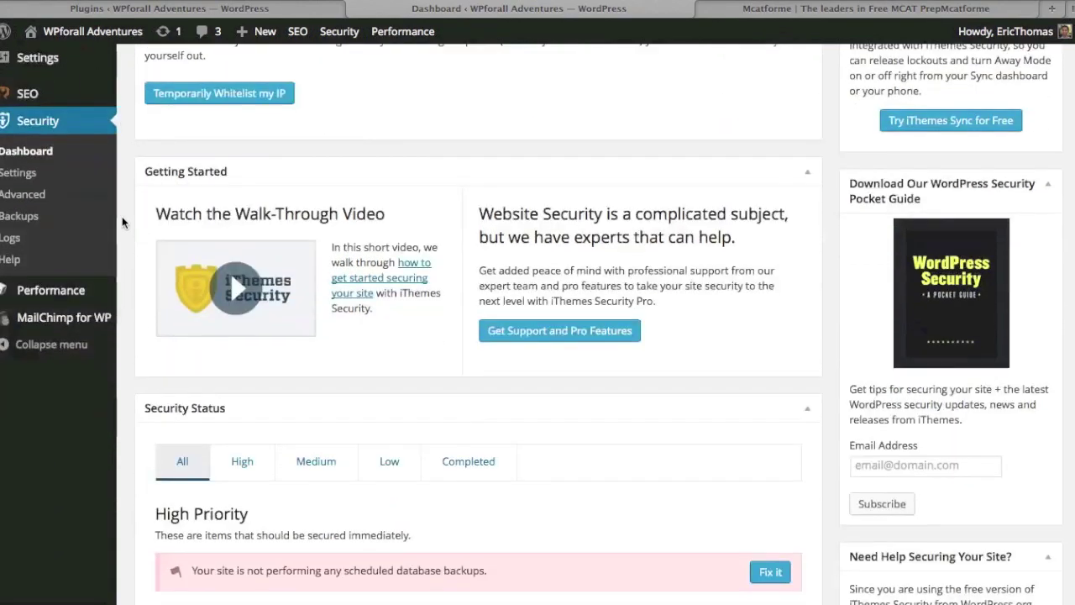
pyautogui.scroll(-7, 122, 216)
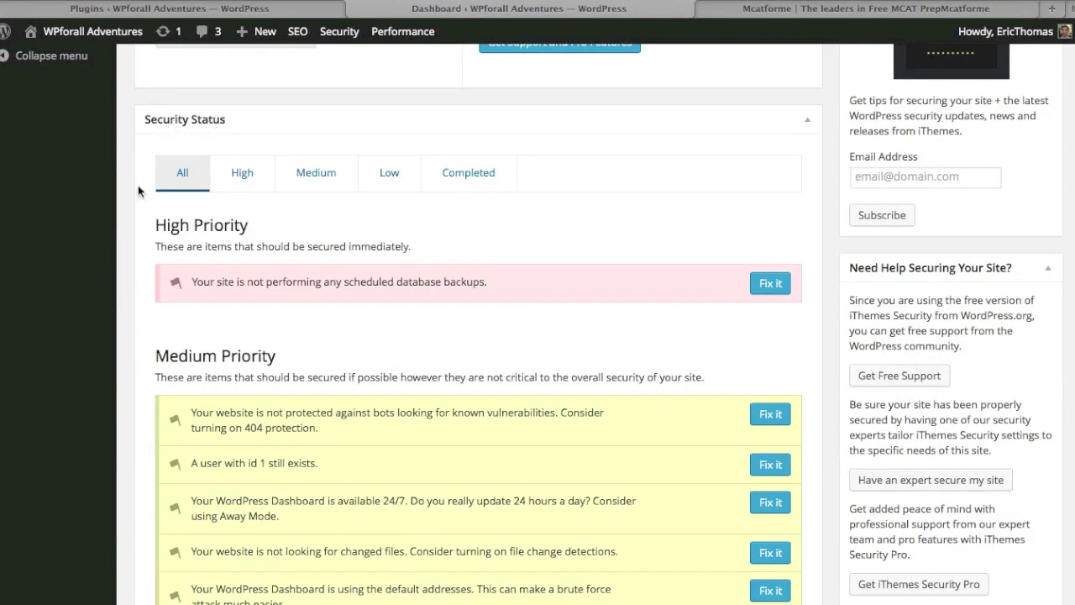
pyautogui.scroll(-1, 139, 192)
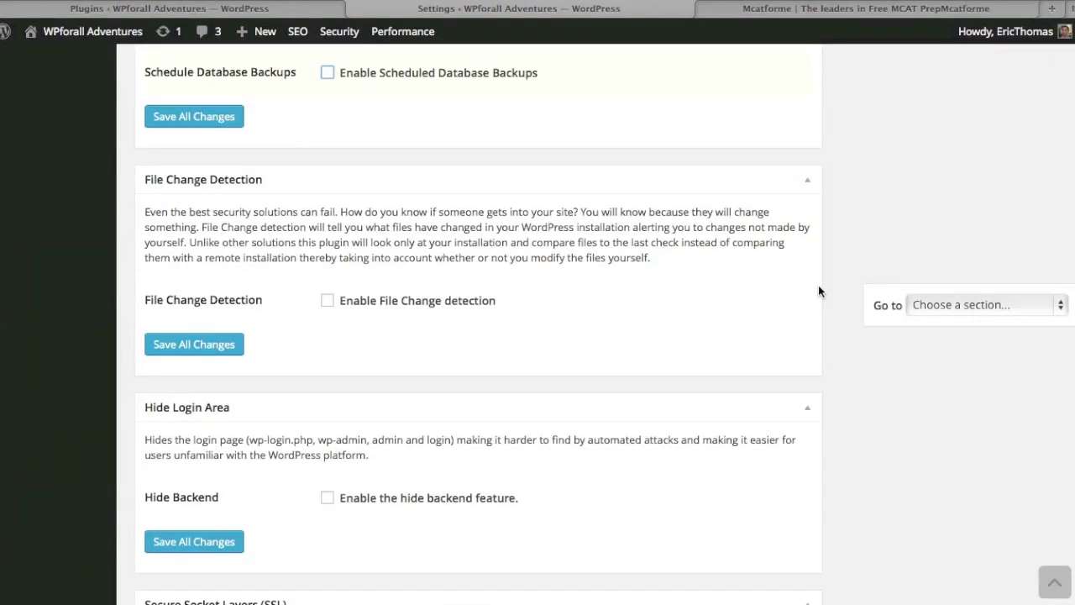
# Enable scheduled database backups with a 3-day interval and save all changes.
pyautogui.scroll(5, 819, 288)
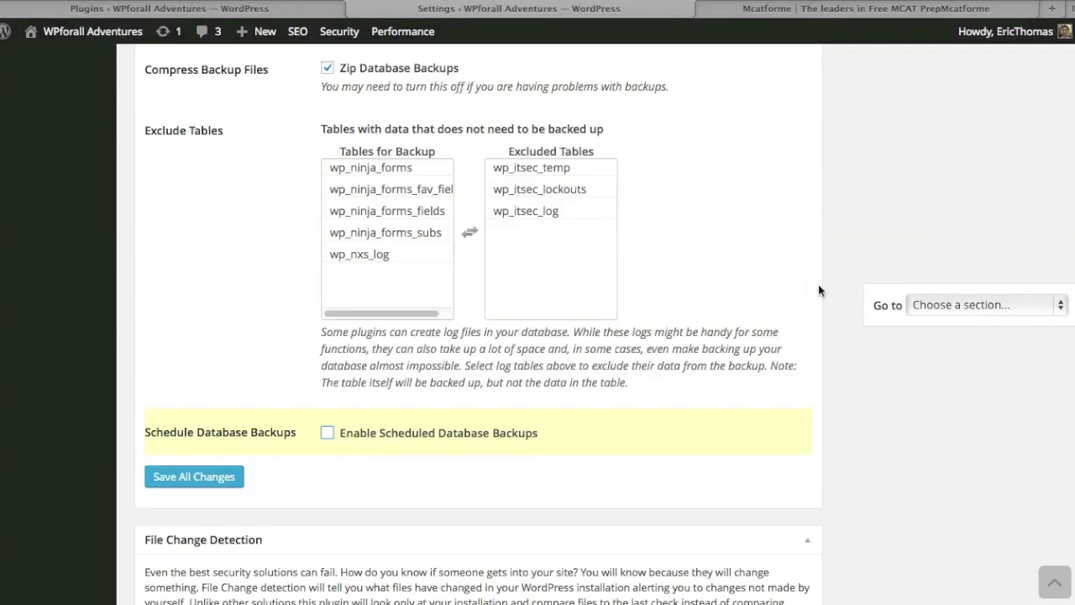
pyautogui.click(327, 433)
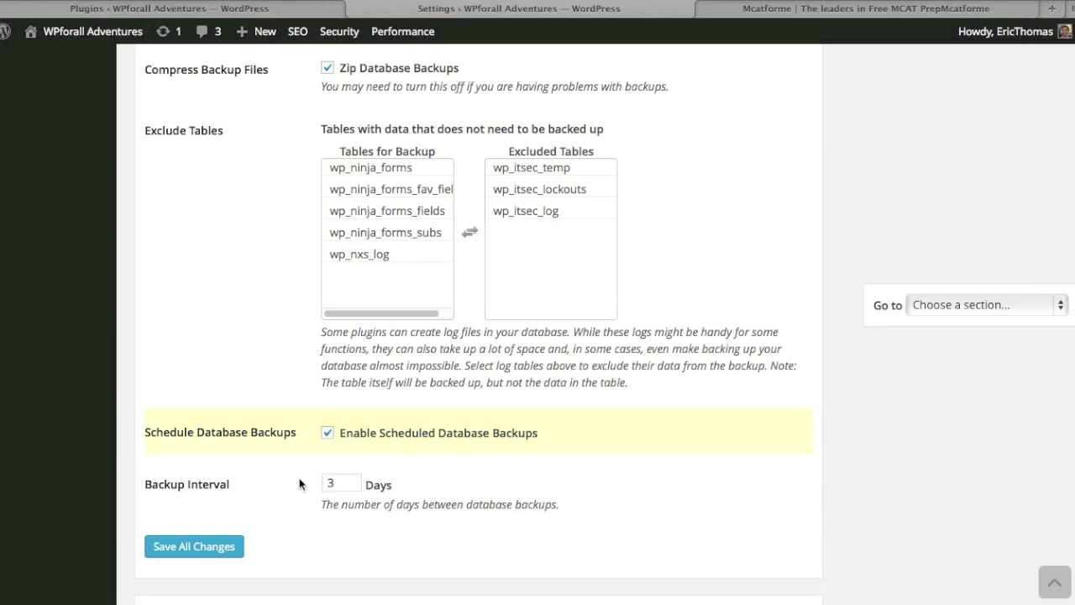
pyautogui.doubleClick(336, 487)
pyautogui.click(290, 475)
pyautogui.click(199, 551)
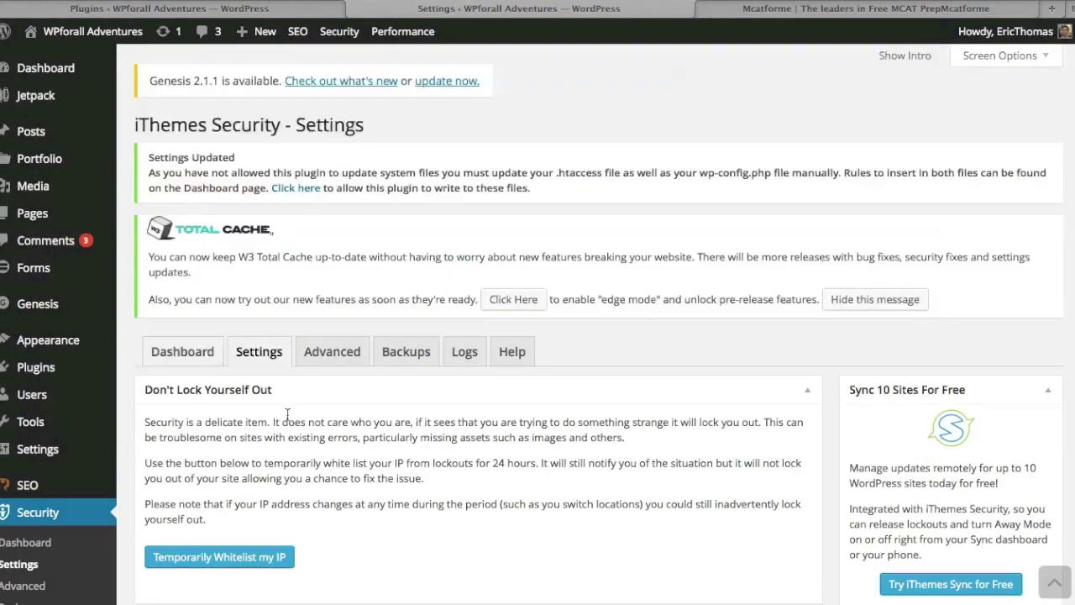
# Scroll to Global Settings, where wp-config.php and .htaccess writing stay disabled.
pyautogui.scroll(-2, 126, 404)
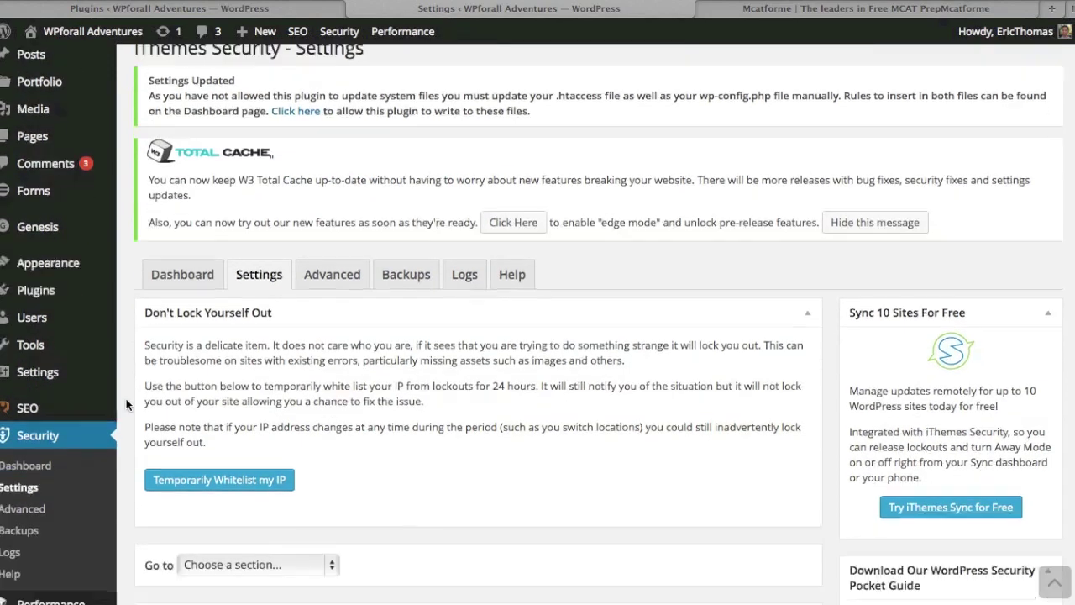
pyautogui.scroll(-5, 126, 404)
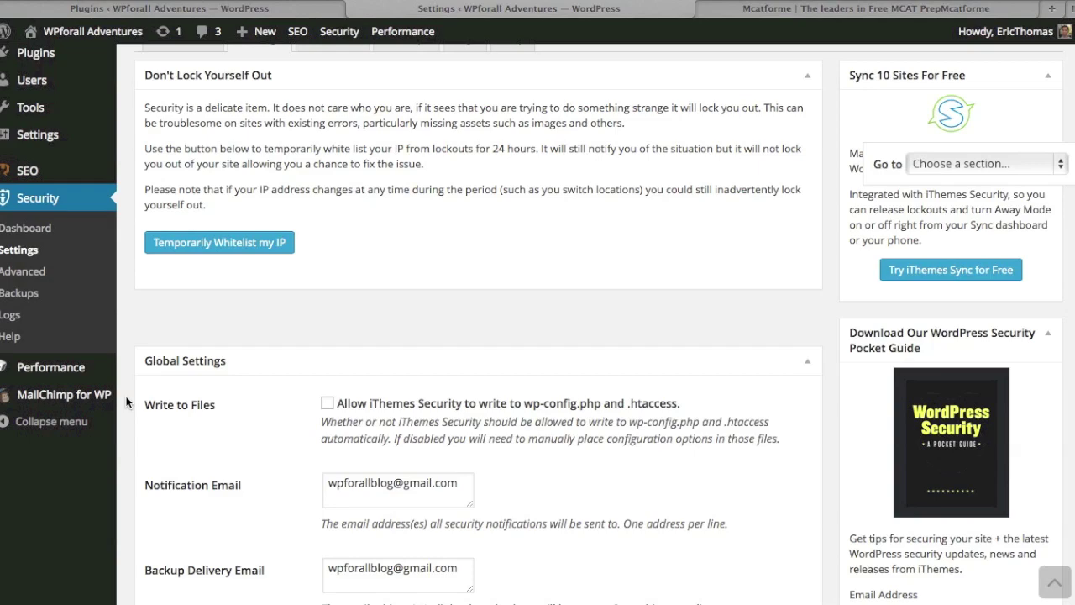
pyautogui.scroll(-3, 126, 401)
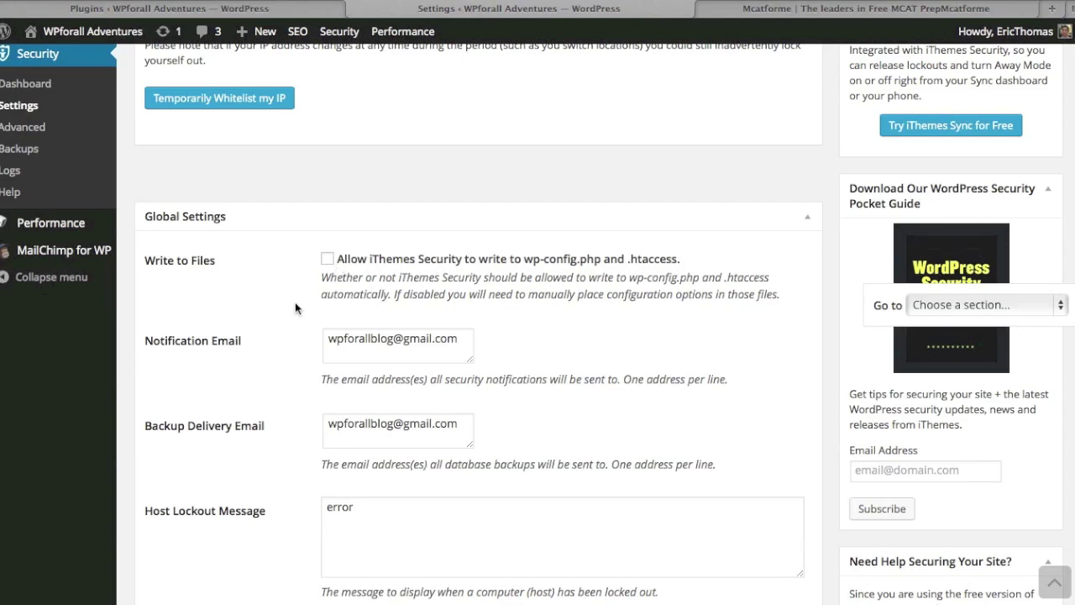
pyautogui.scroll(-1, 272, 303)
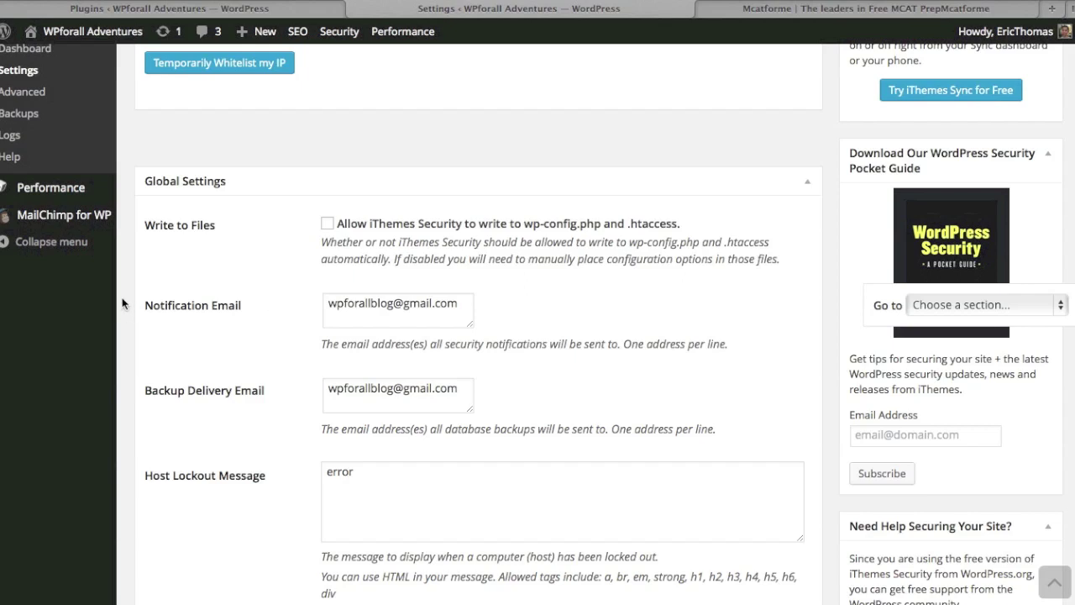
pyautogui.scroll(-1, 121, 301)
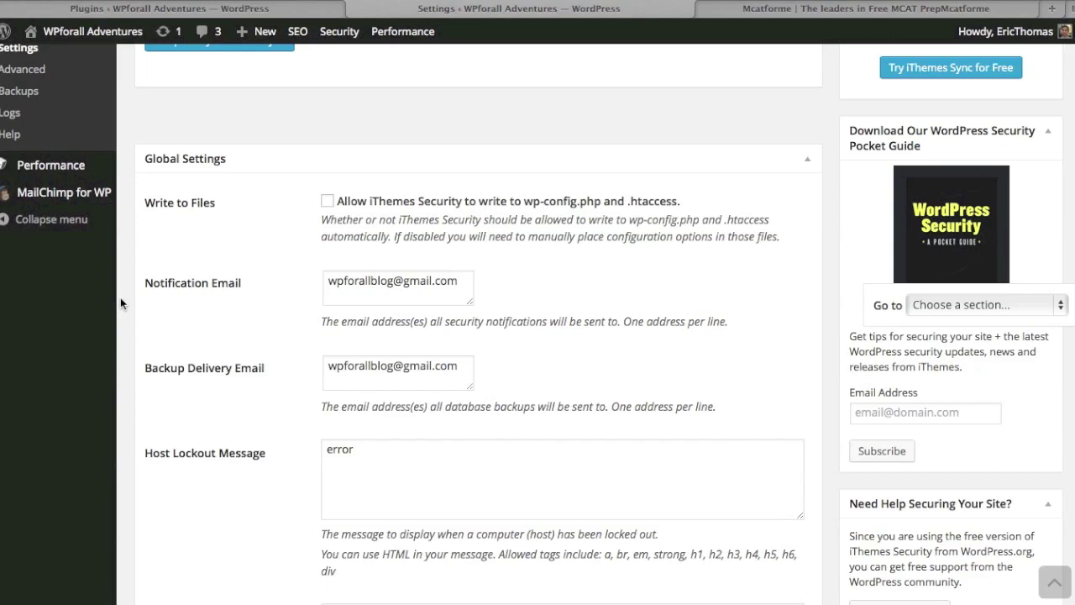
pyautogui.scroll(-5, 121, 298)
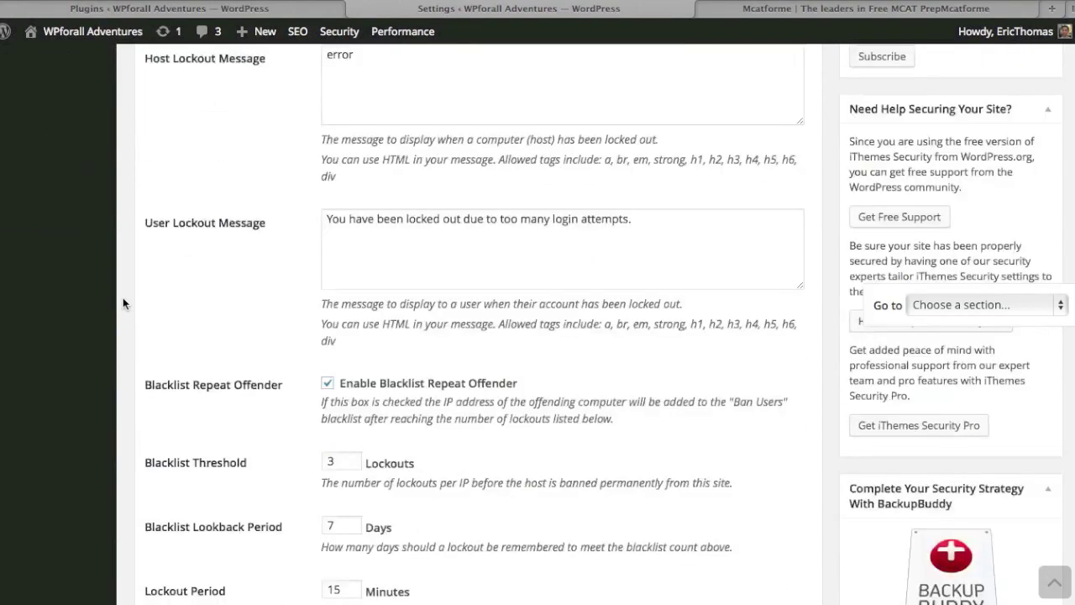
pyautogui.scroll(-2, 123, 302)
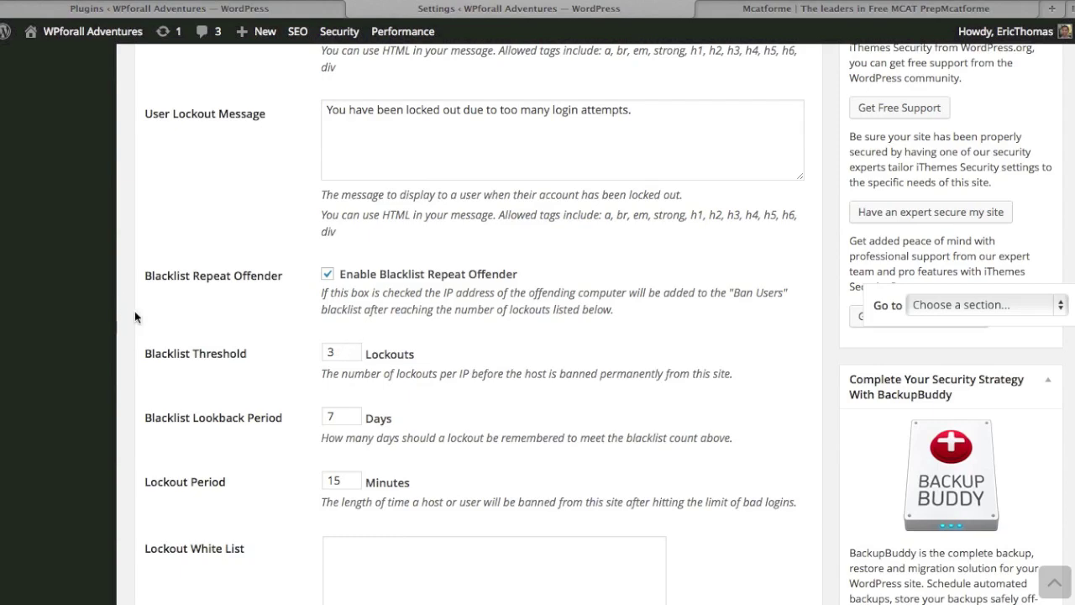
pyautogui.scroll(1, 134, 317)
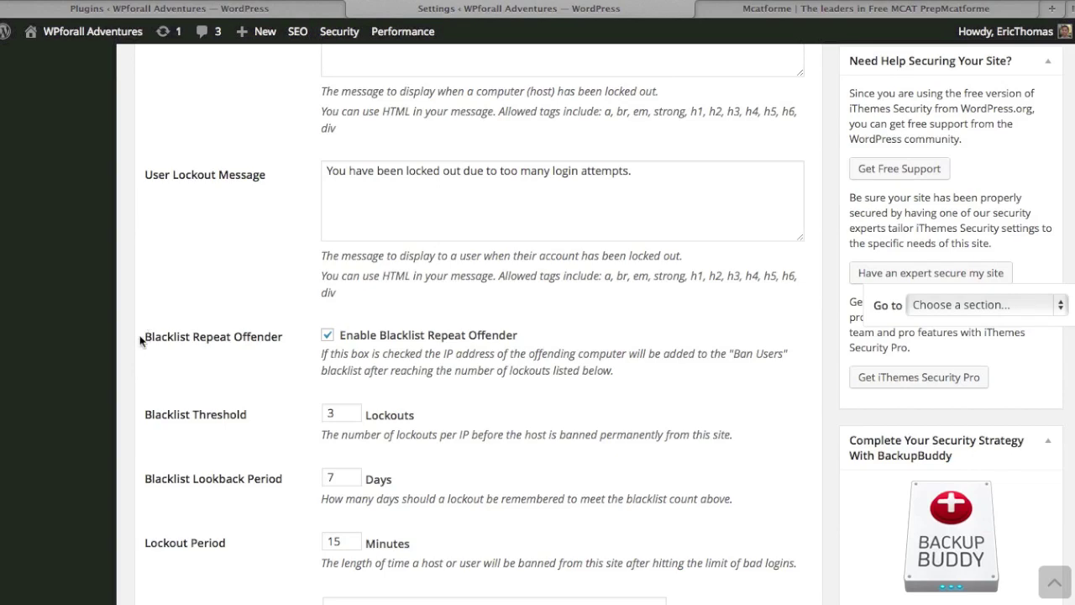
pyautogui.scroll(-4, 121, 335)
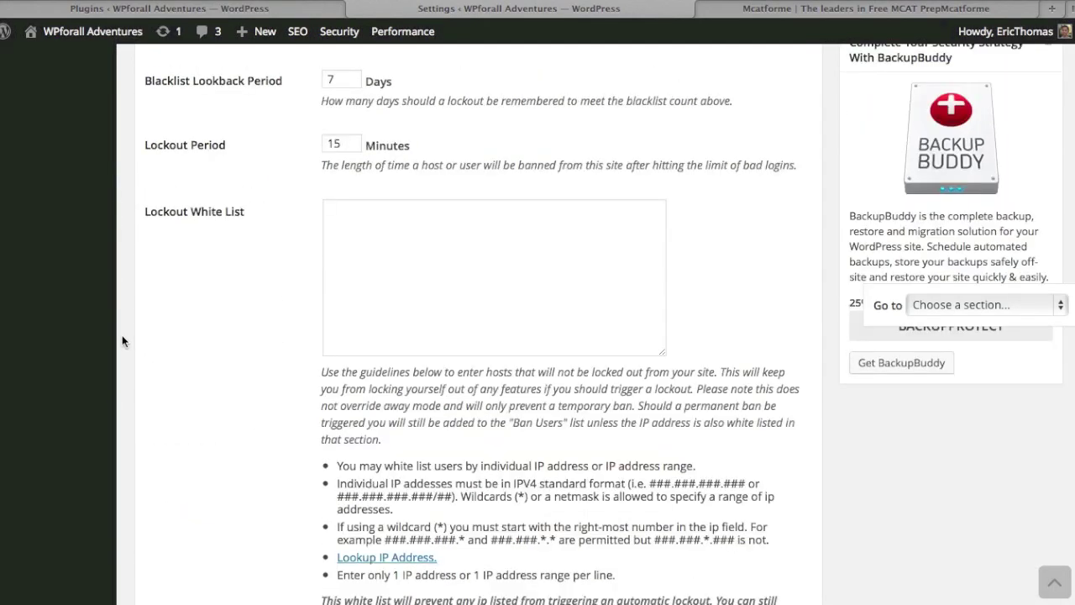
pyautogui.scroll(-6, 122, 340)
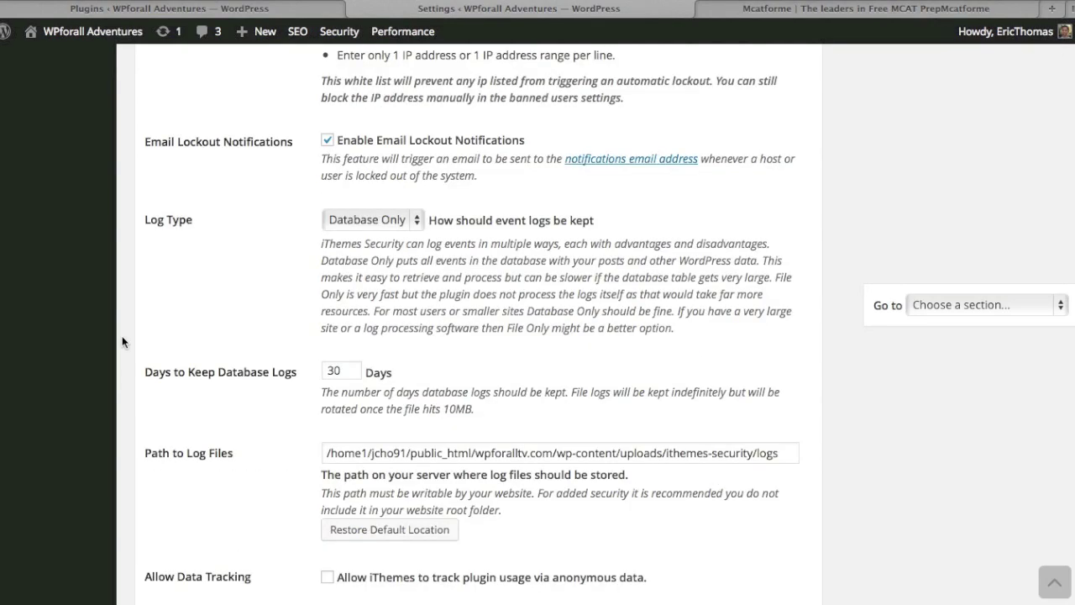
pyautogui.scroll(-1, 125, 341)
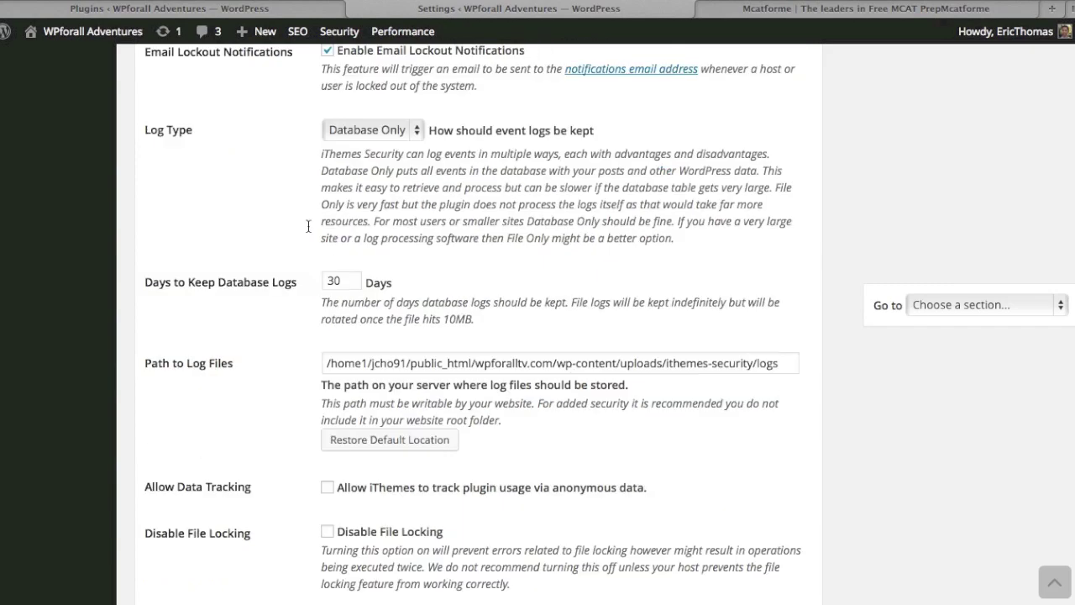
pyautogui.scroll(-3, 135, 386)
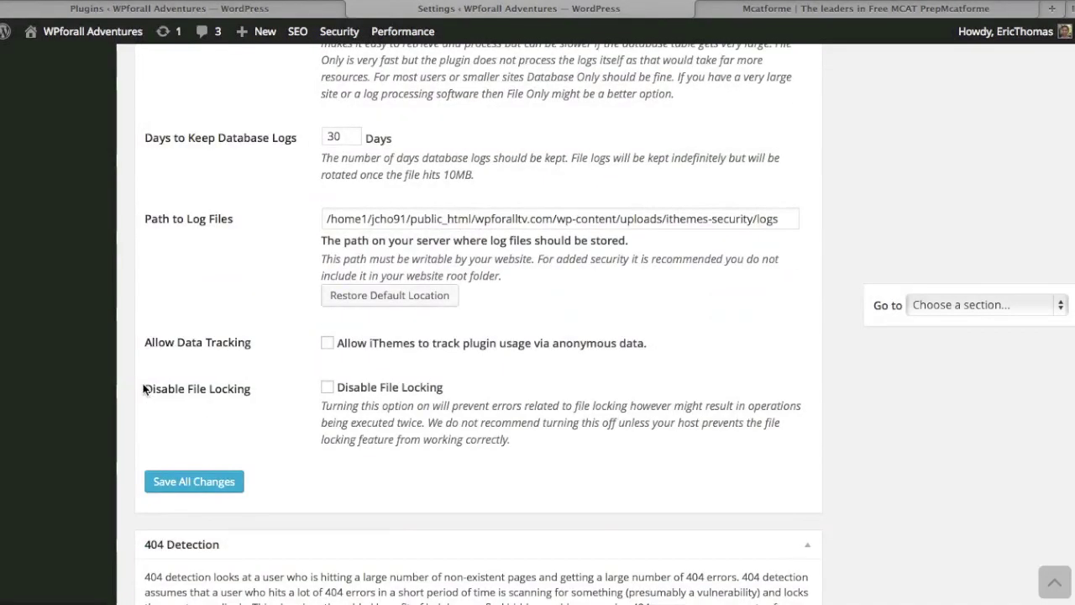
# Tick Enable 404 detection, leaving 5 minutes and a 20-error threshold.
pyautogui.scroll(-4, 132, 385)
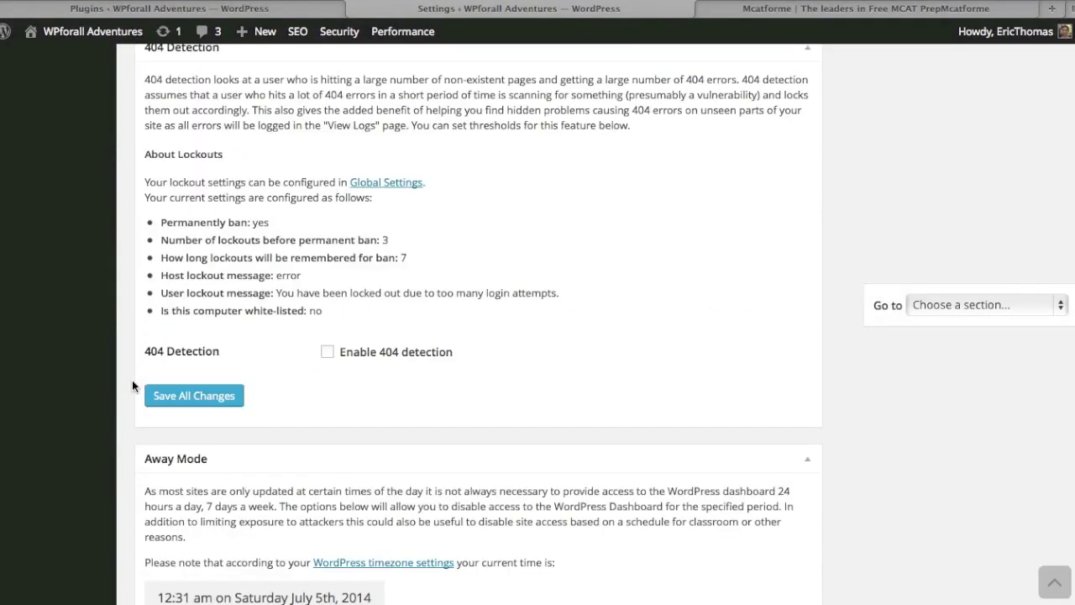
pyautogui.scroll(1, 373, 410)
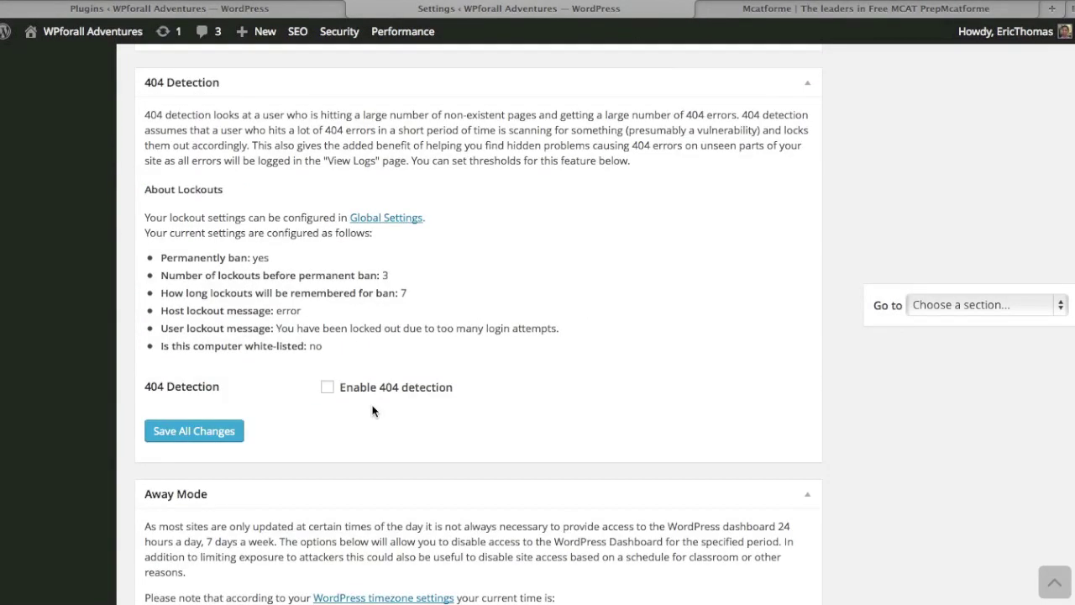
pyautogui.click(326, 387)
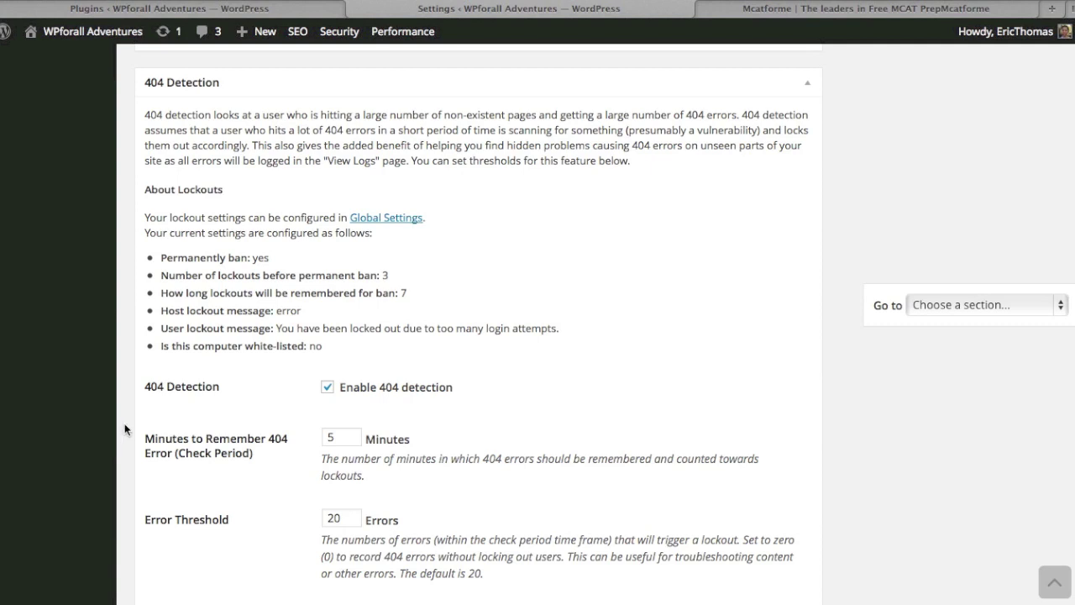
pyautogui.scroll(-2, 124, 430)
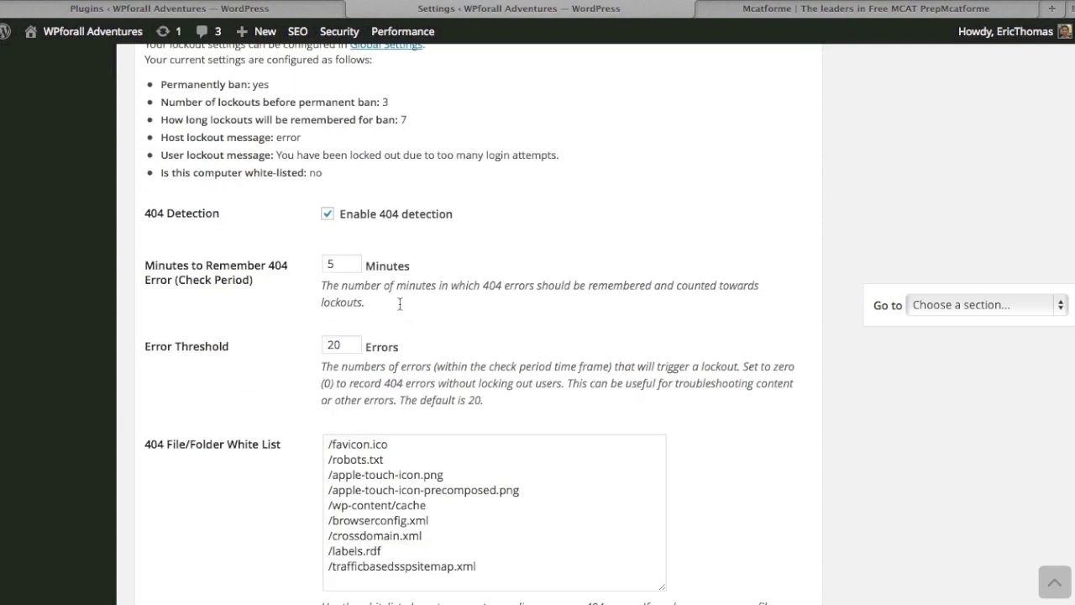
pyautogui.click(356, 265)
pyautogui.scroll(-4, 60, 336)
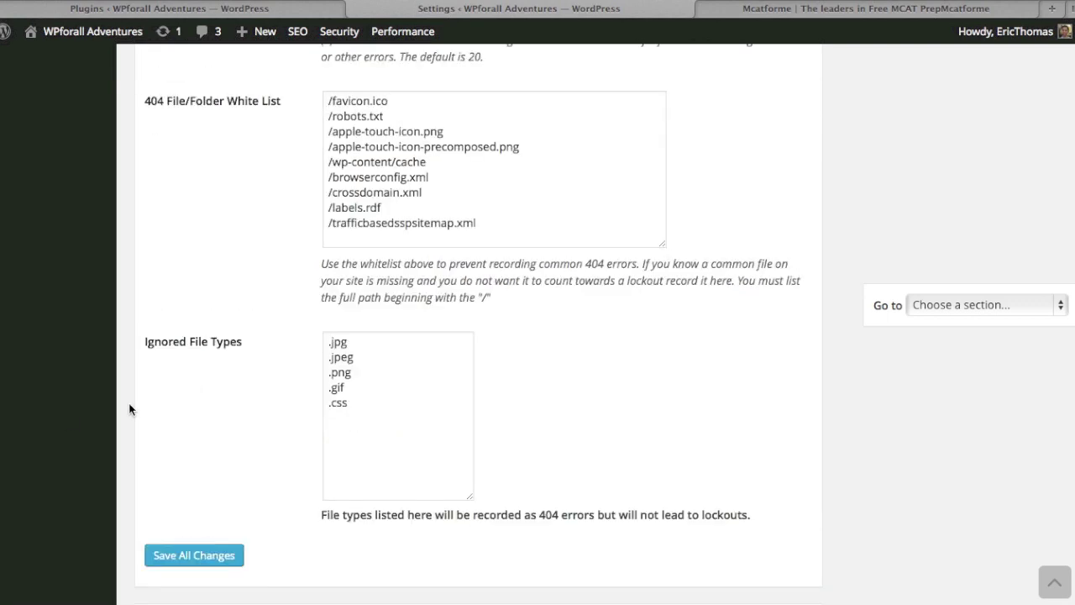
pyautogui.scroll(-3, 129, 409)
# Enable daily away mode with start hour 2 am and end time 6 am.
pyautogui.scroll(-1, 126, 418)
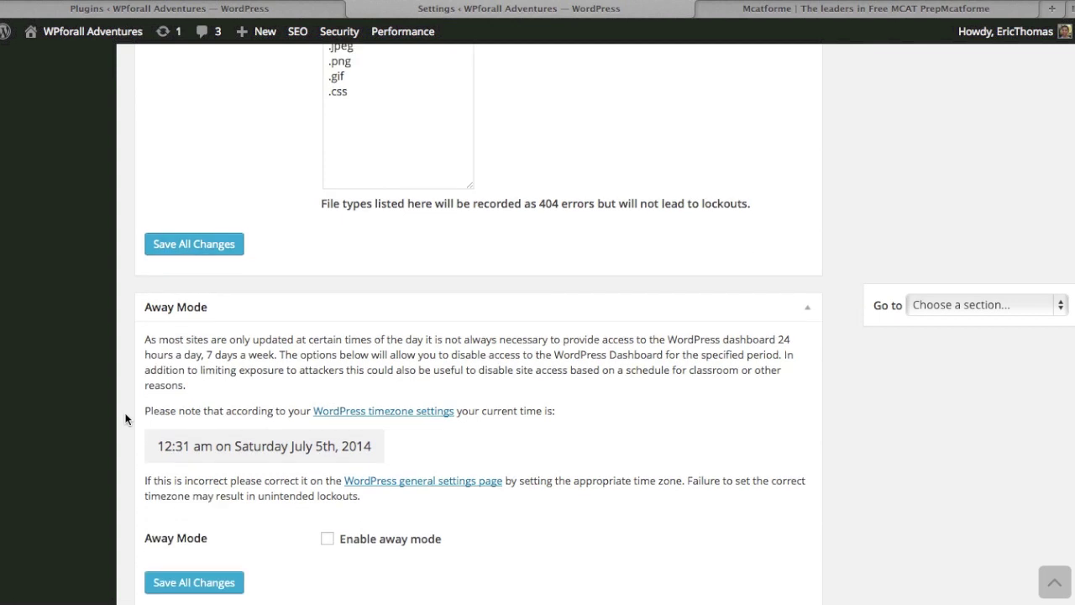
pyautogui.scroll(-1, 126, 418)
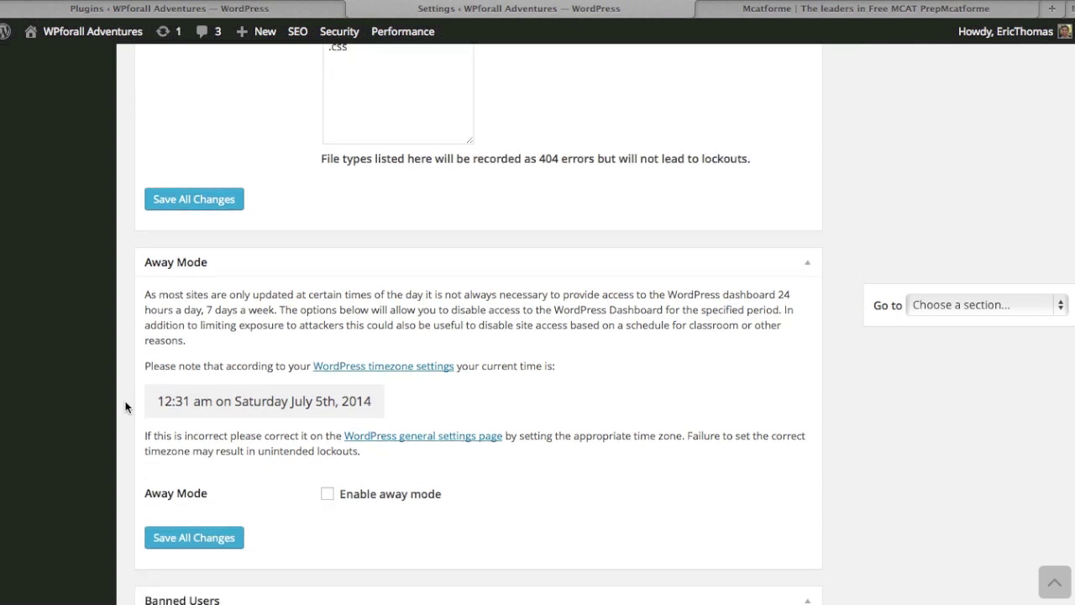
pyautogui.scroll(-2, 125, 407)
pyautogui.scroll(1, 126, 407)
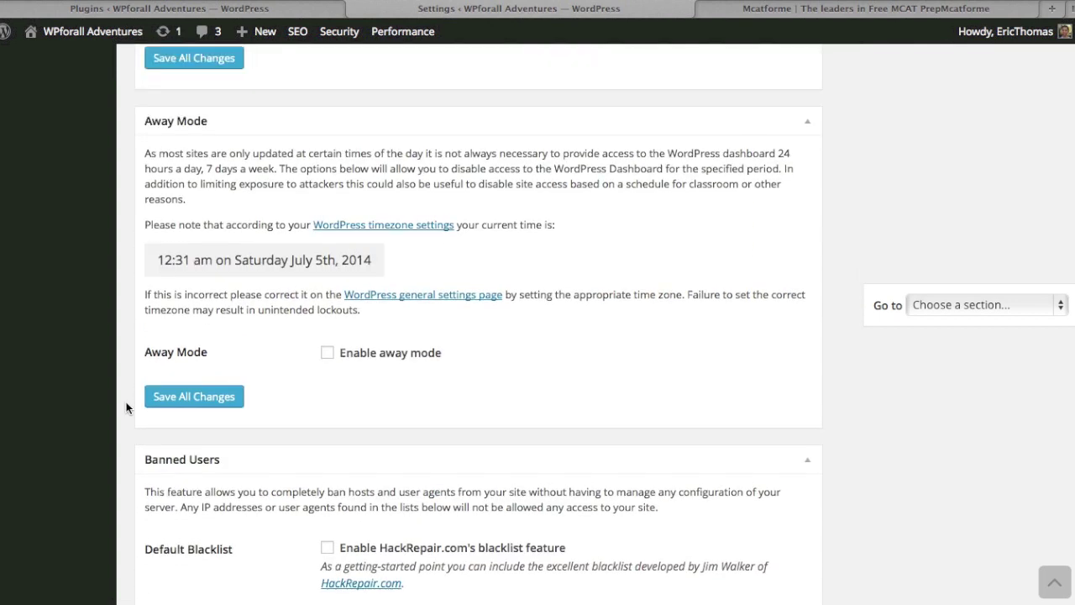
pyautogui.scroll(-1, 126, 408)
pyautogui.click(328, 352)
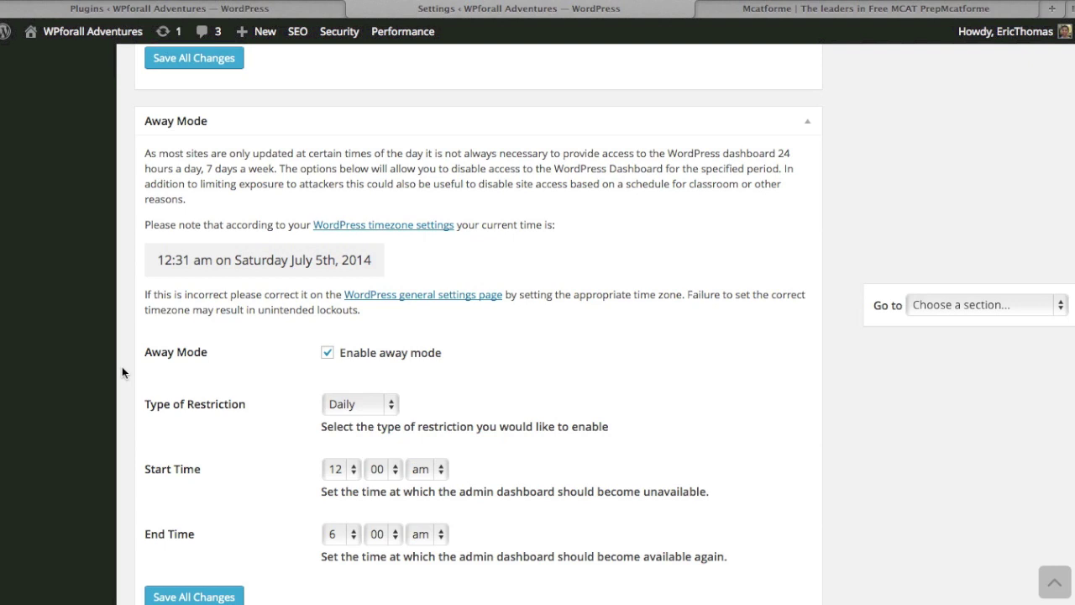
pyautogui.click(343, 475)
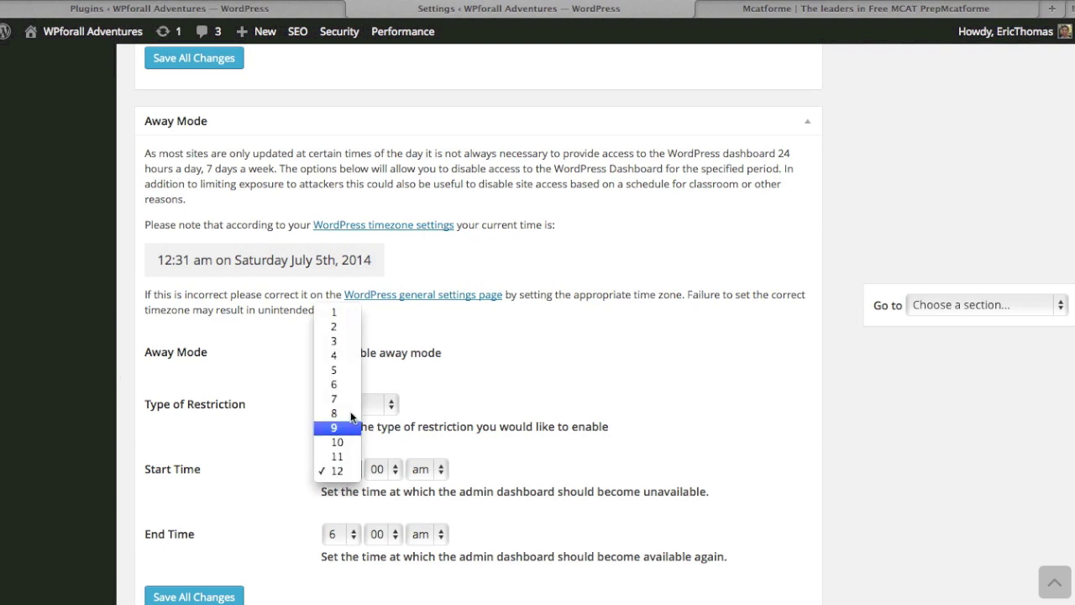
pyautogui.click(349, 325)
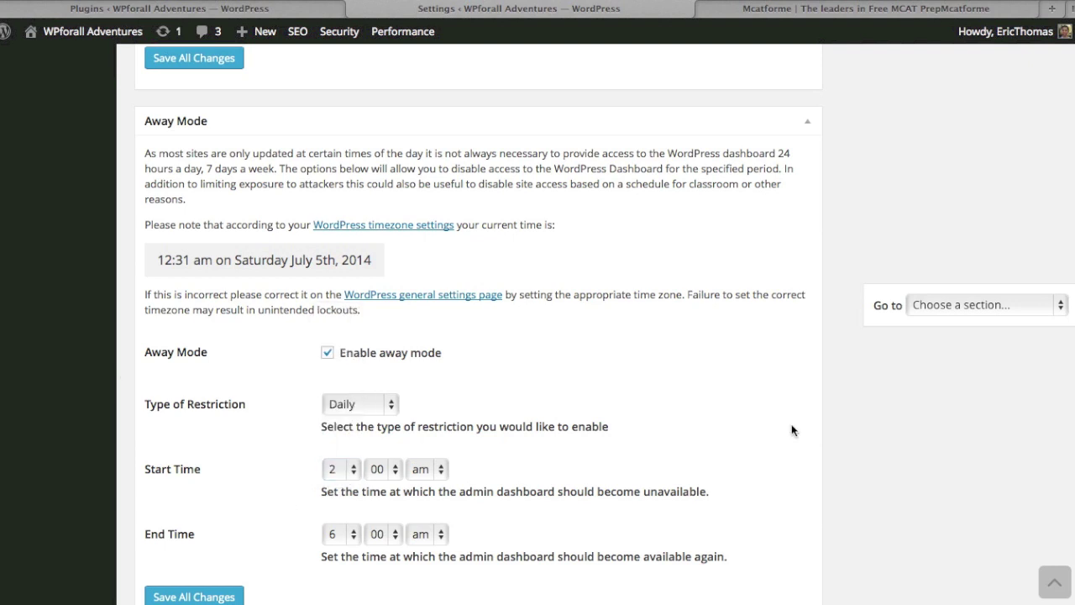
pyautogui.scroll(-1, 830, 419)
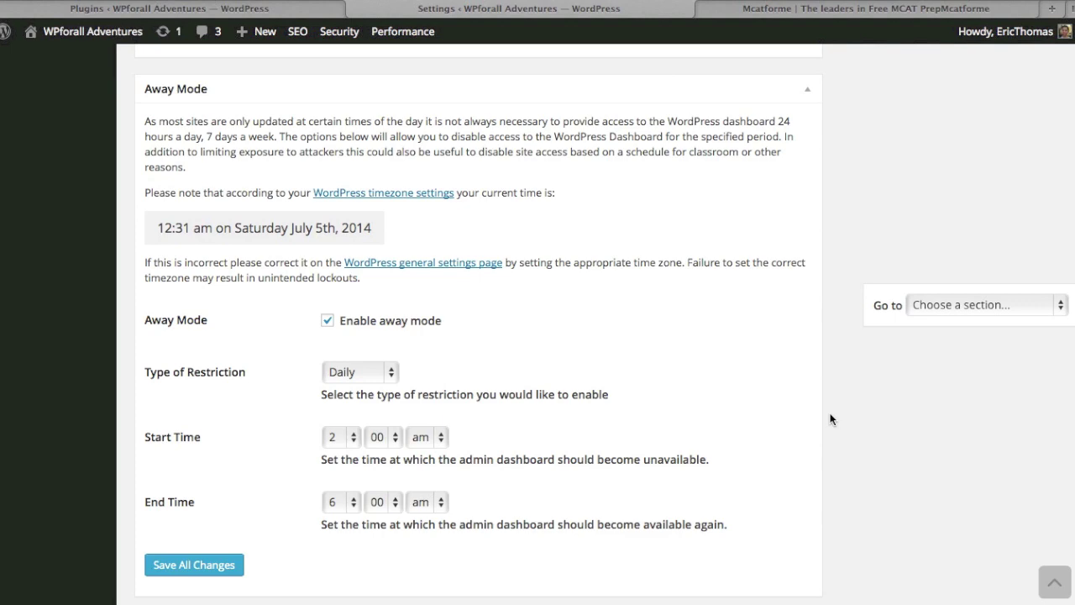
pyautogui.scroll(-2, 830, 419)
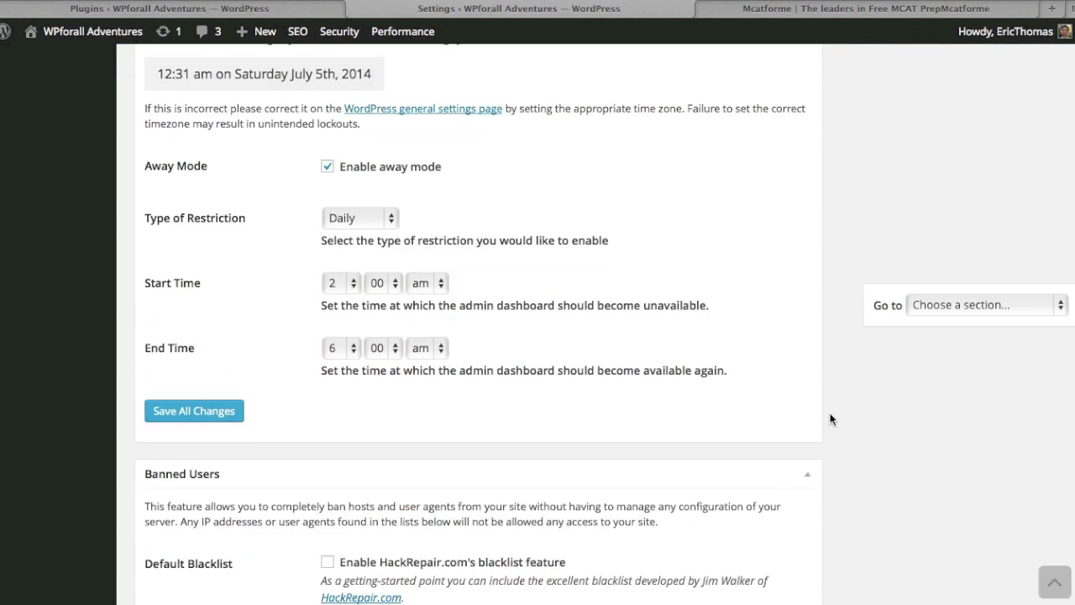
# Tick the HackRepair.com blacklist option in Banned Users, leaving ban users unchecked.
pyautogui.scroll(-2, 830, 419)
pyautogui.scroll(6, 830, 419)
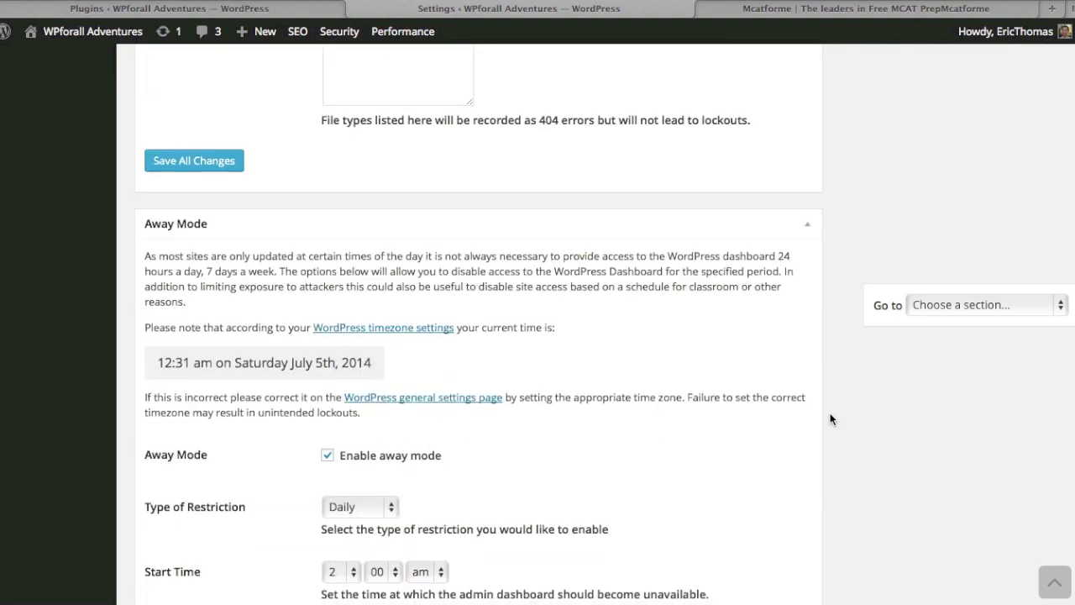
pyautogui.scroll(-4, 830, 419)
pyautogui.scroll(1, 830, 419)
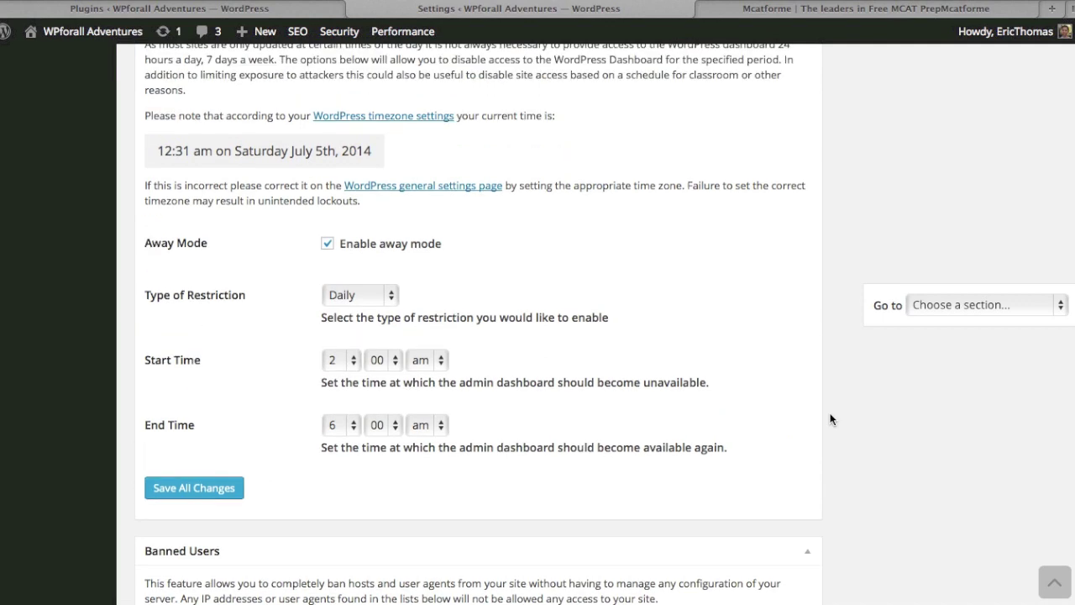
pyautogui.scroll(-6, 830, 420)
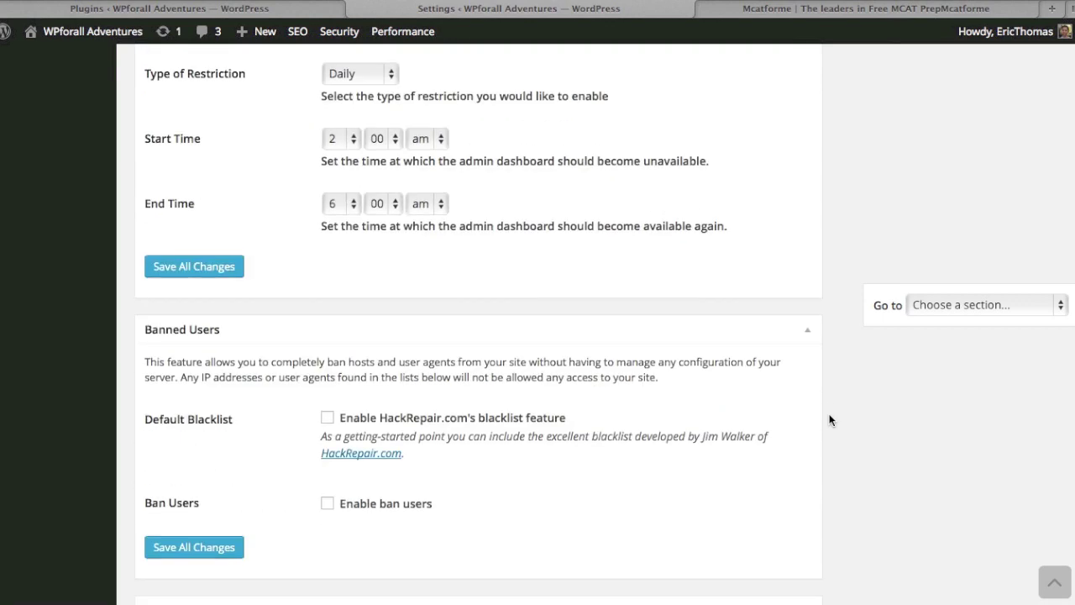
pyautogui.scroll(-2, 829, 415)
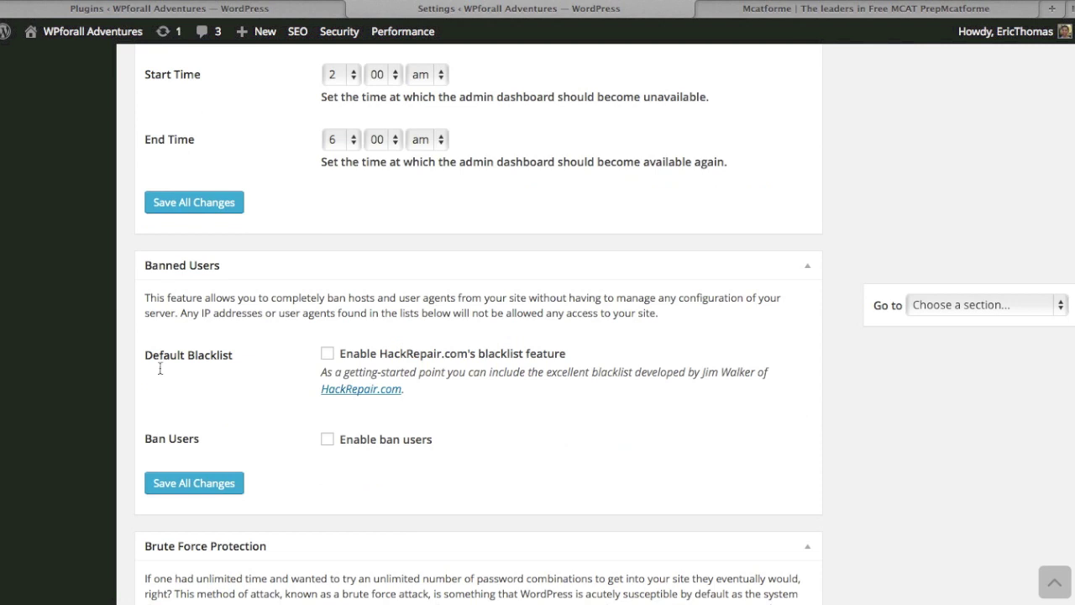
pyautogui.scroll(-1, 128, 359)
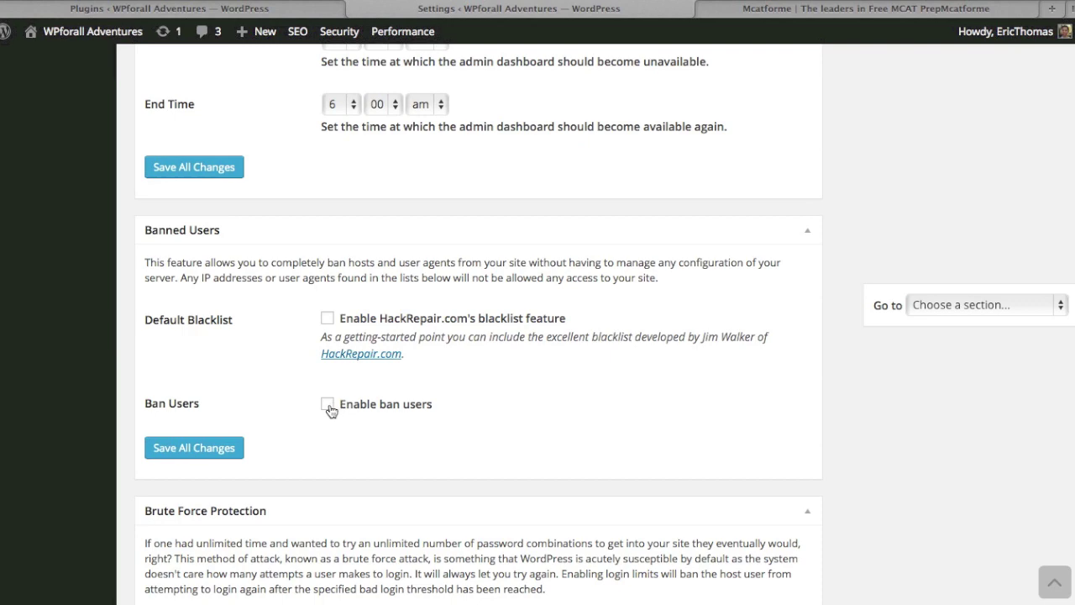
pyautogui.click(328, 319)
pyautogui.scroll(-5, 129, 375)
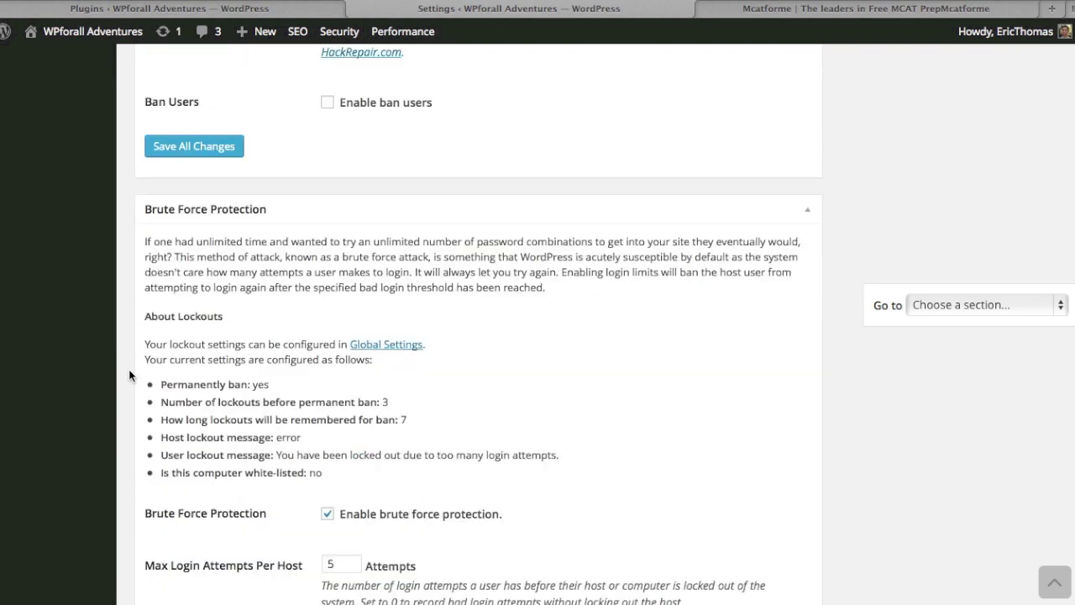
pyautogui.scroll(-3, 129, 375)
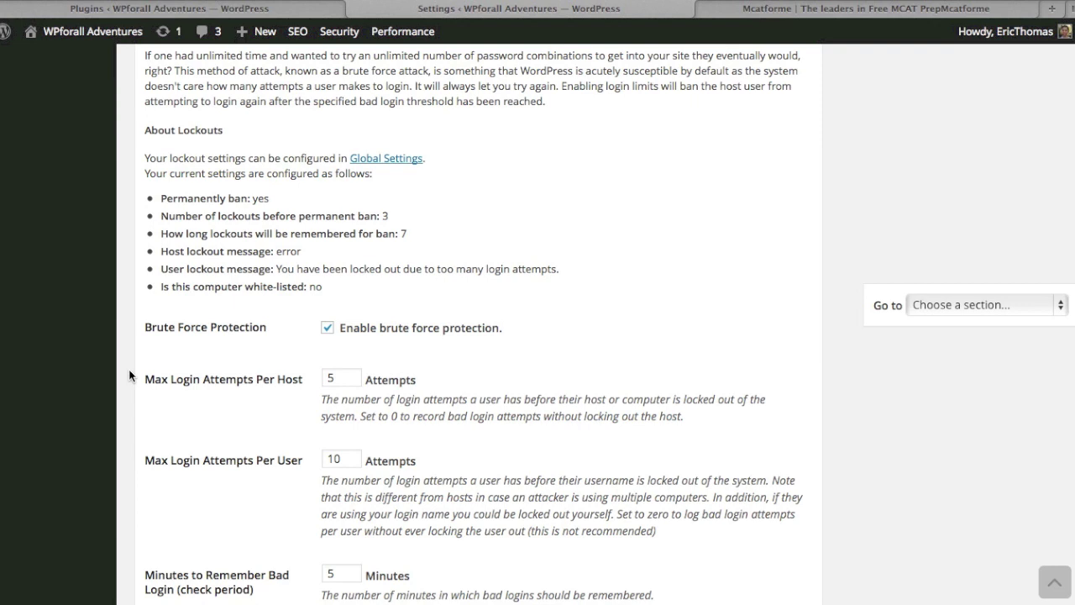
pyautogui.scroll(1, 130, 375)
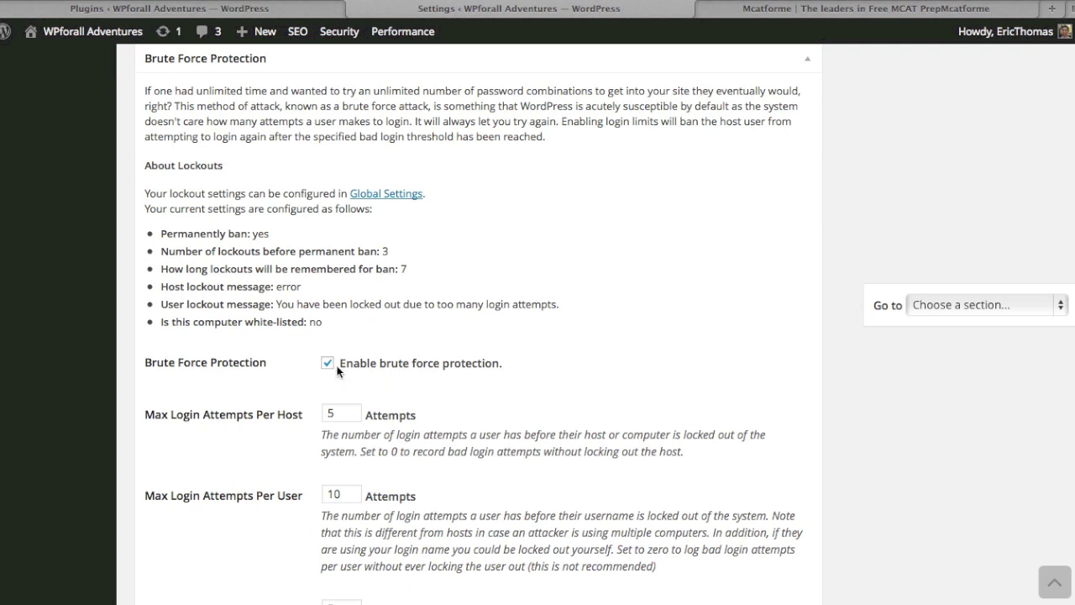
pyautogui.scroll(-1, 776, 349)
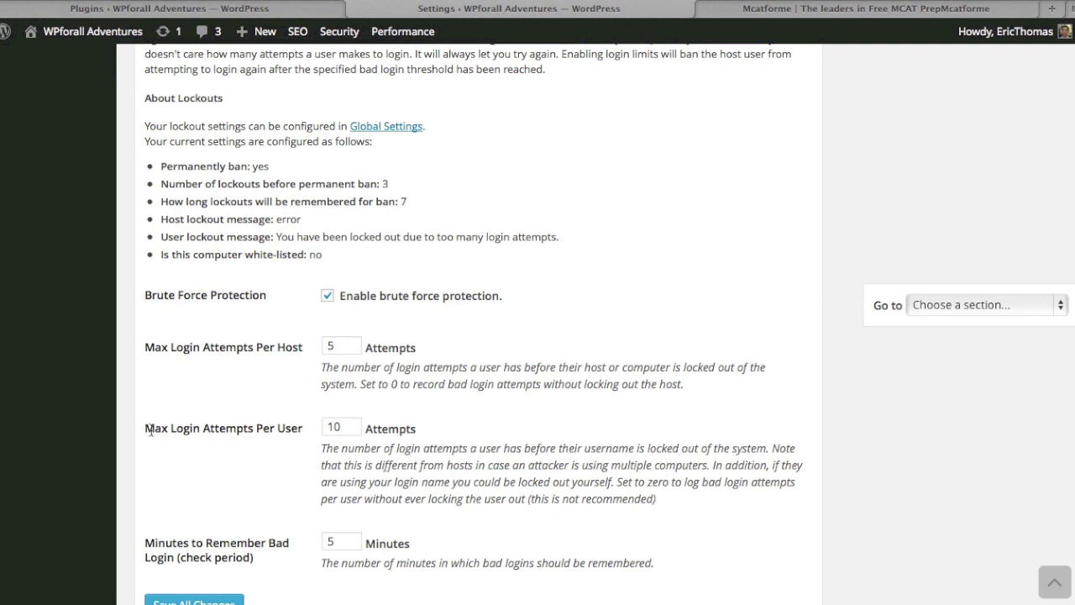
pyautogui.doubleClick(347, 425)
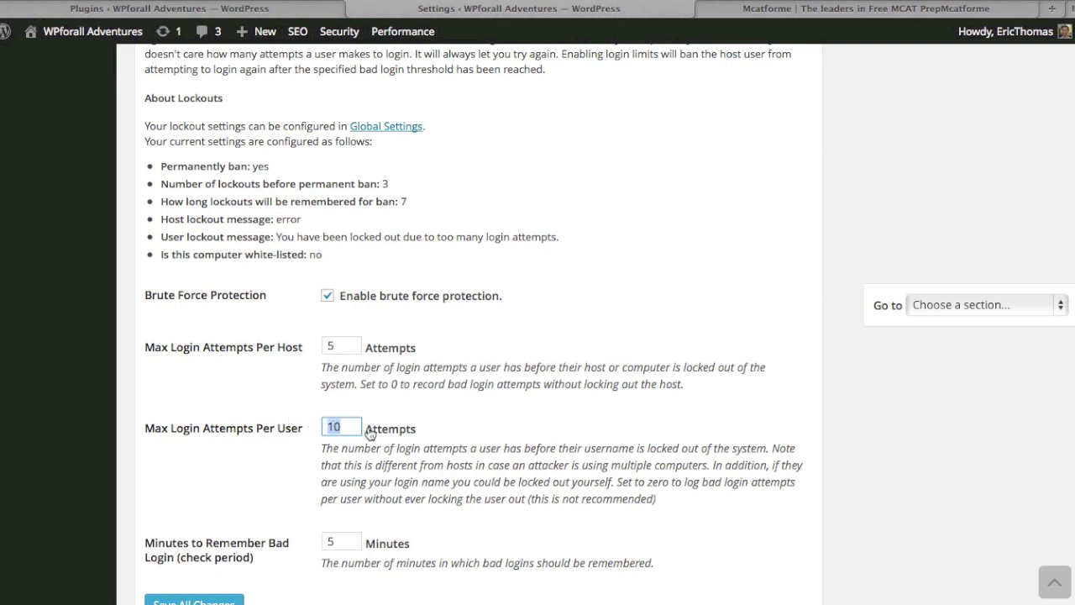
pyautogui.click(491, 419)
pyautogui.scroll(-1, 491, 419)
pyautogui.scroll(-3, 497, 424)
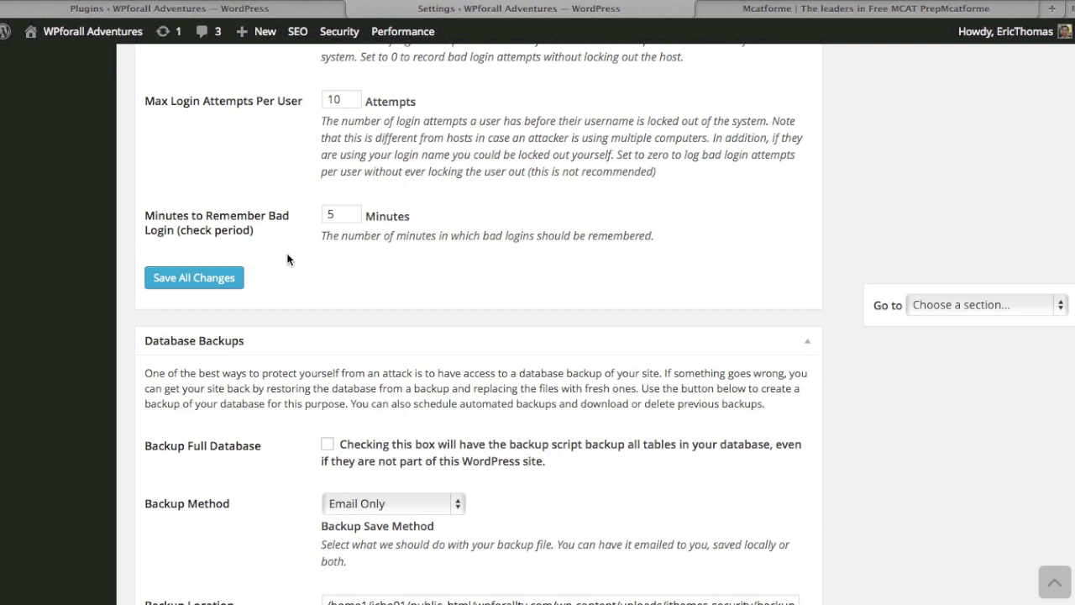
pyautogui.scroll(-2, 126, 386)
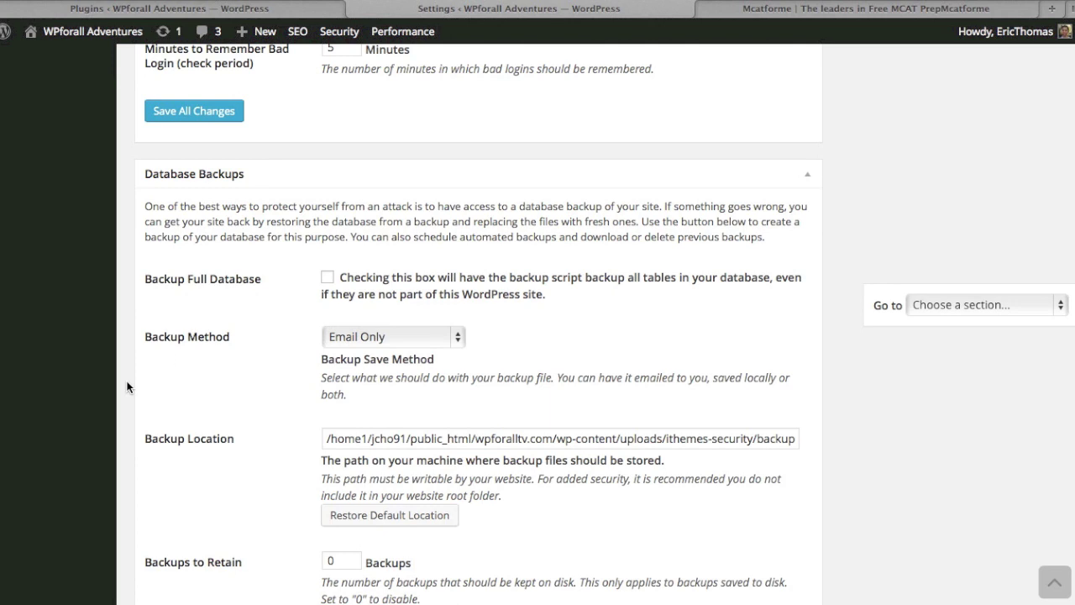
# Enable Backup Full Database with Email Only method, leaving file change detection off.
pyautogui.click(327, 278)
pyautogui.scroll(-1, 105, 331)
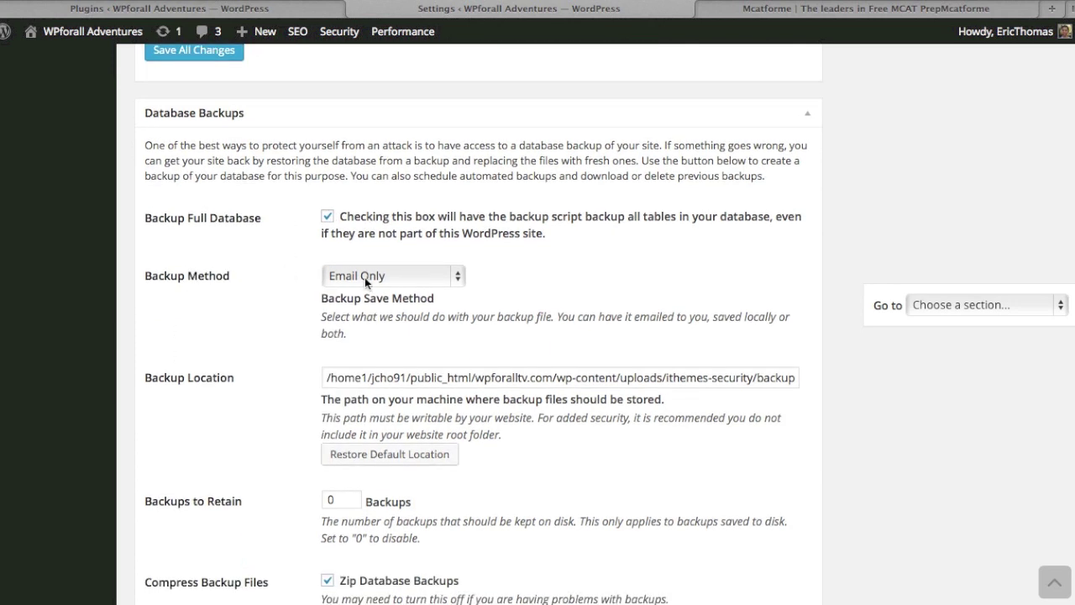
pyautogui.click(365, 277)
pyautogui.click(519, 275)
pyautogui.scroll(-10, 145, 376)
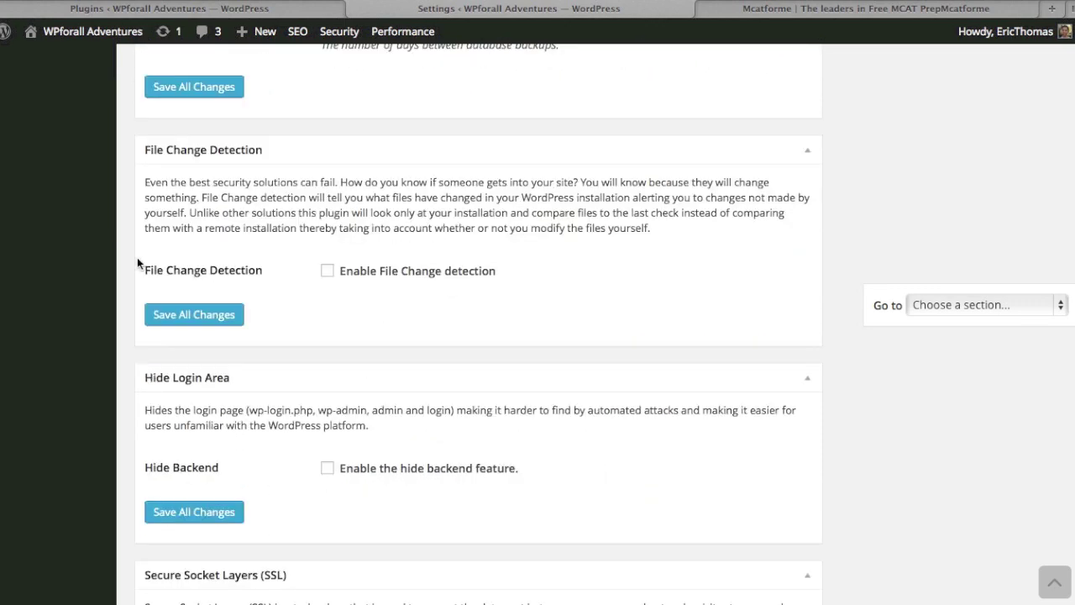
pyautogui.click(328, 272)
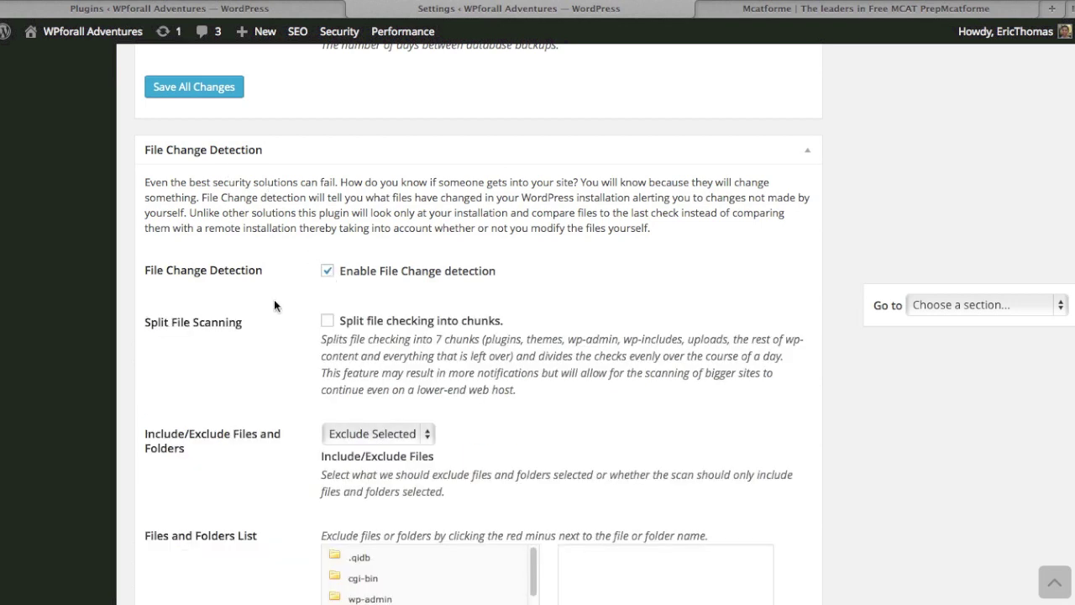
pyautogui.click(327, 271)
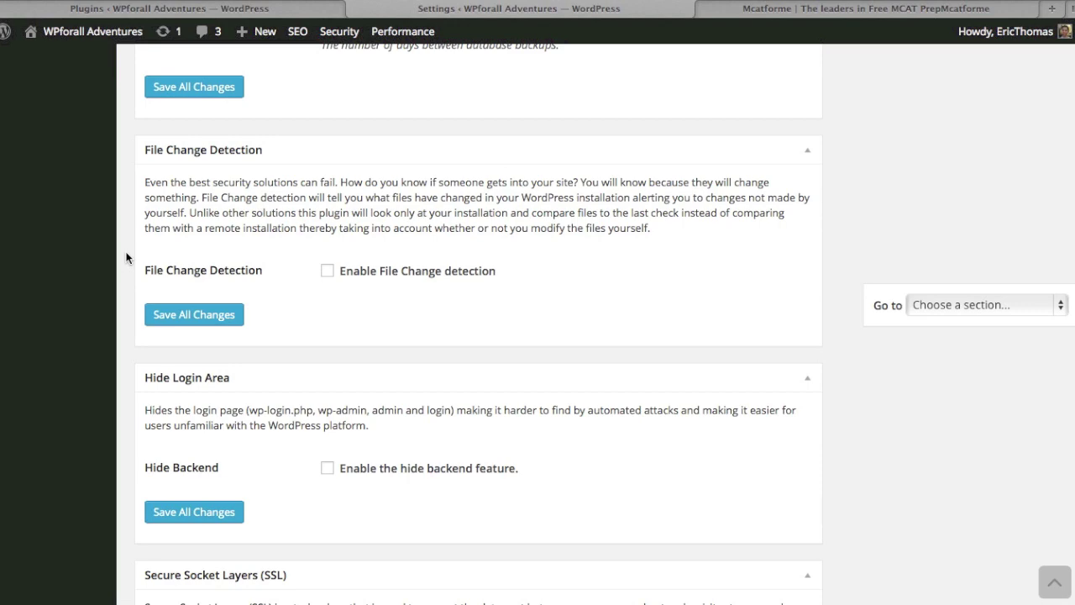
# Enable the hide backend feature and try 'wp-admin' as the login slug.
pyautogui.scroll(-2, 126, 257)
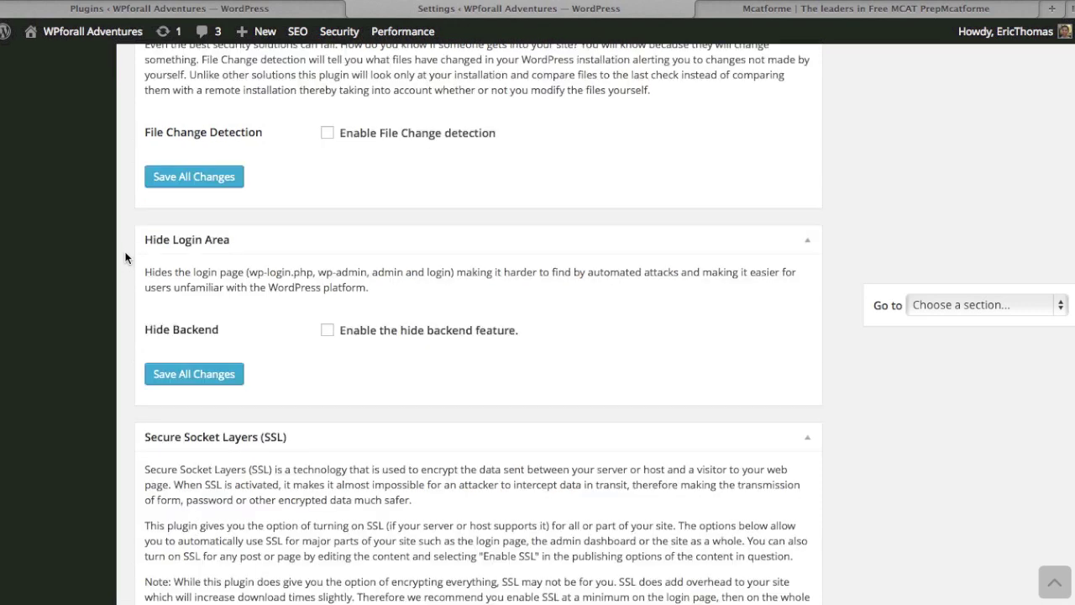
pyautogui.click(327, 330)
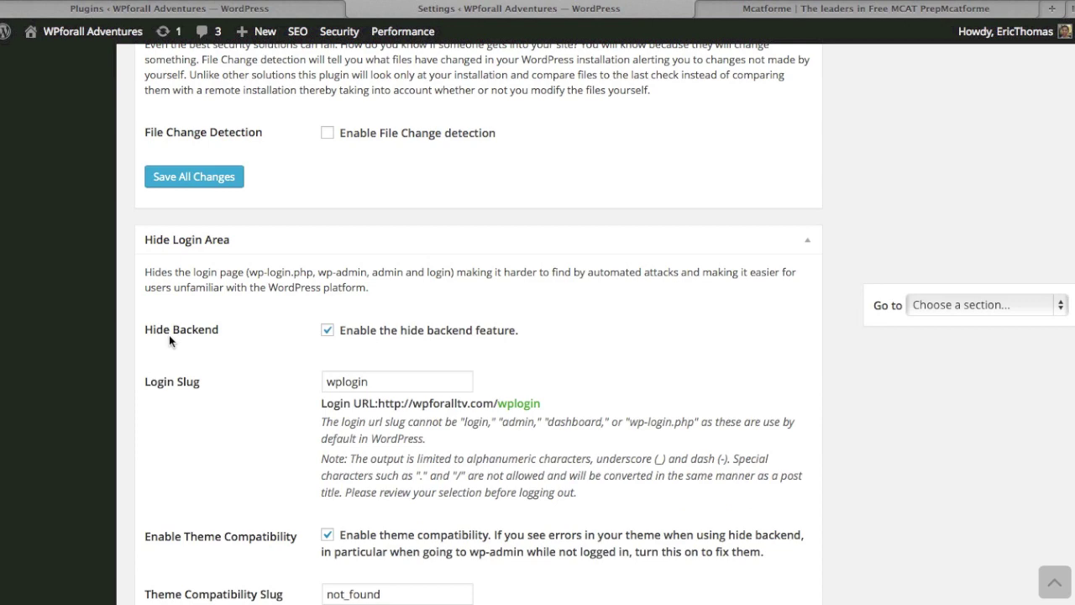
pyautogui.scroll(-3, 117, 336)
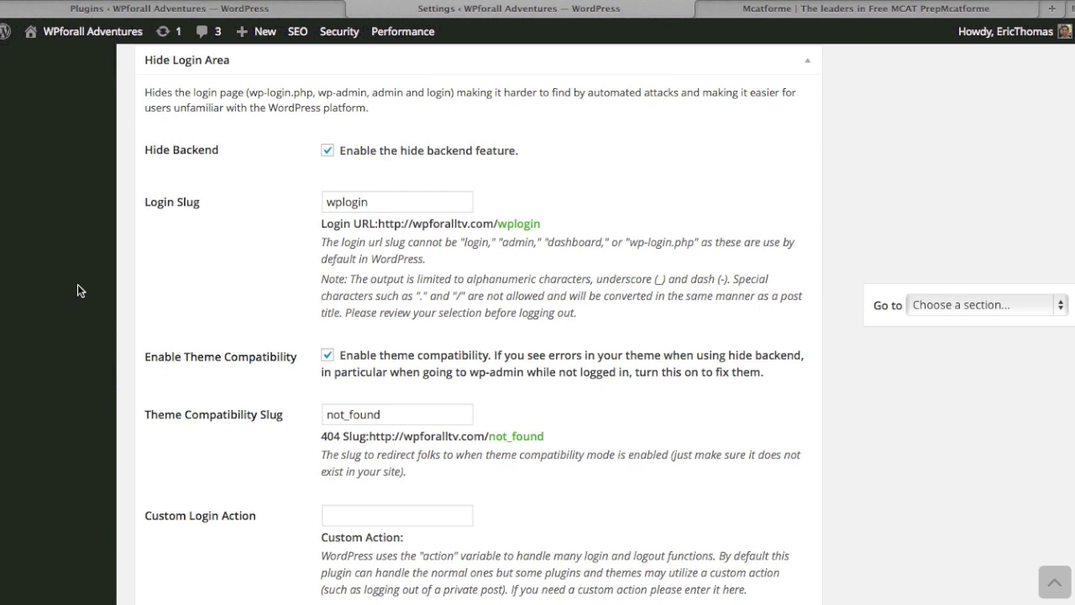
pyautogui.doubleClick(382, 203)
pyautogui.write('wp-admin')
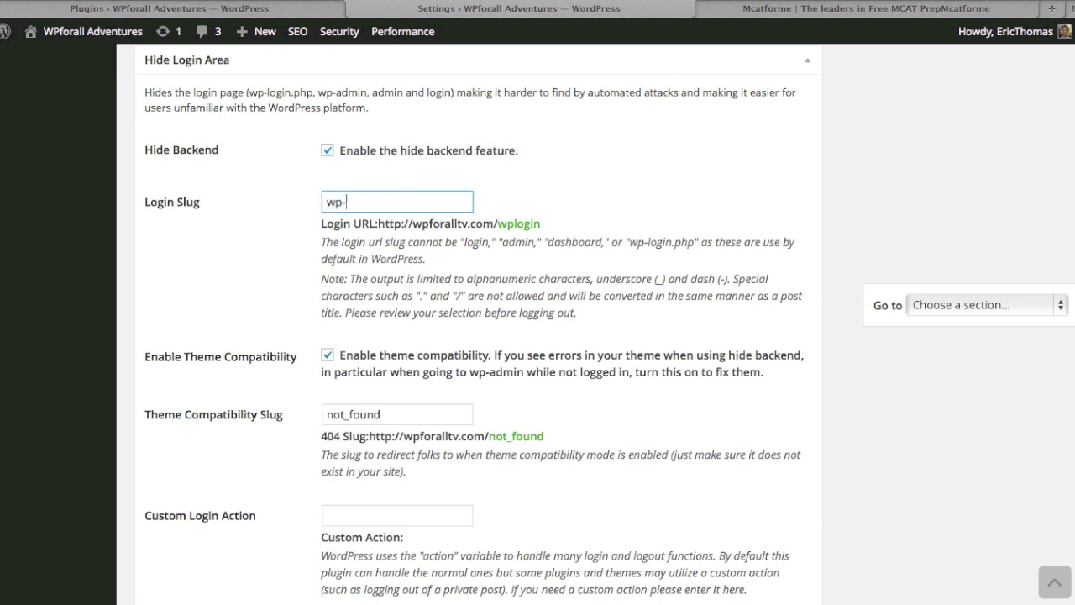
pyautogui.click(248, 293)
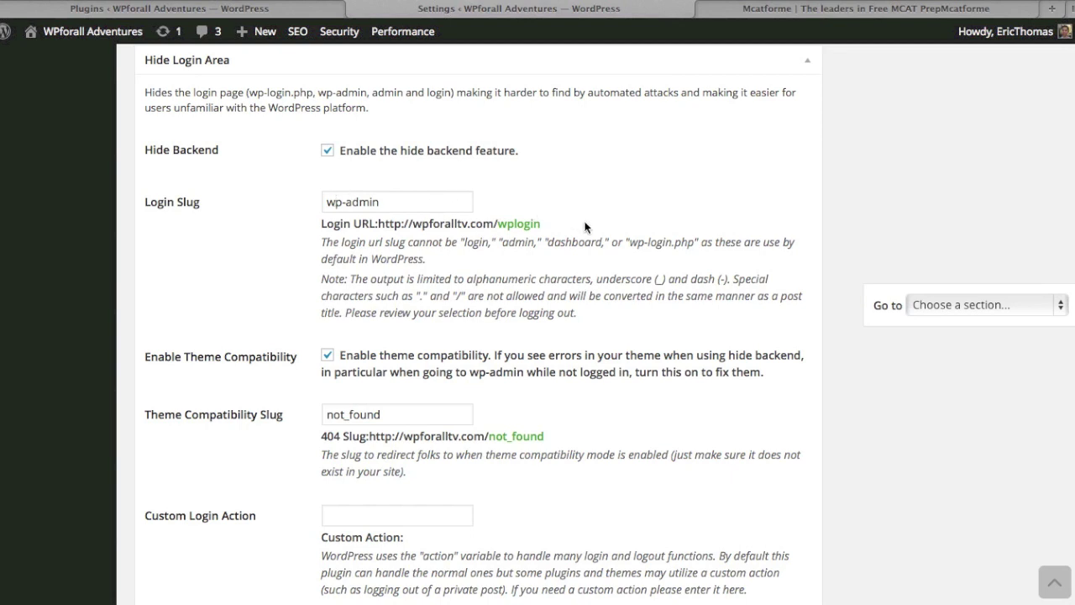
# Change the login slug back to 'wplogin' and check the resulting login URL.
pyautogui.tripleClick(435, 203)
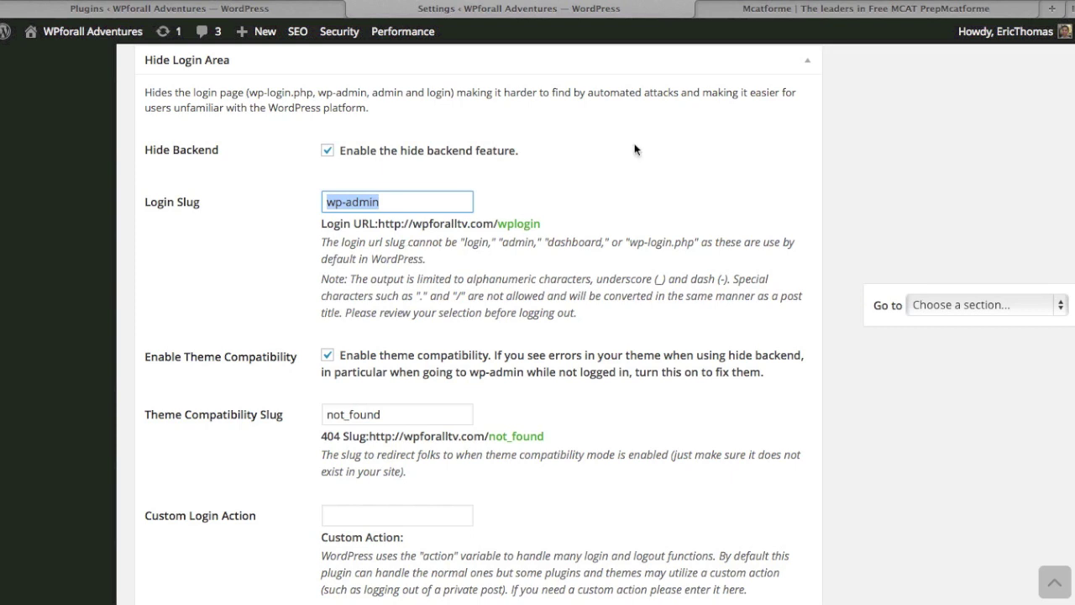
pyautogui.write('wpl')
pyautogui.press('BackSpace')
pyautogui.press('BackSpace')
pyautogui.press('BackSpace')
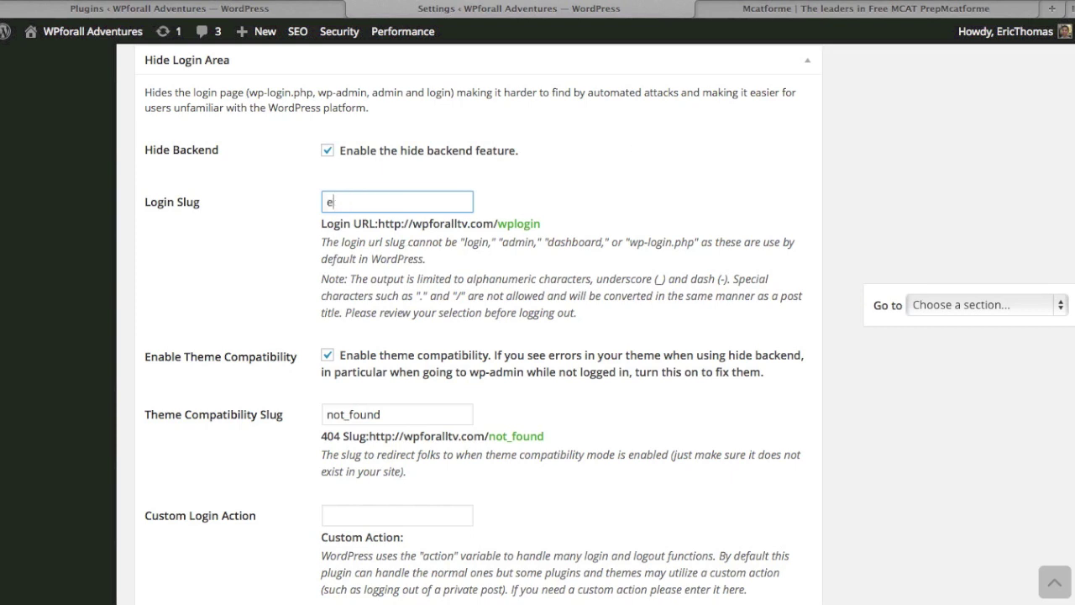
pyautogui.write('wplogin')
pyautogui.click(236, 286)
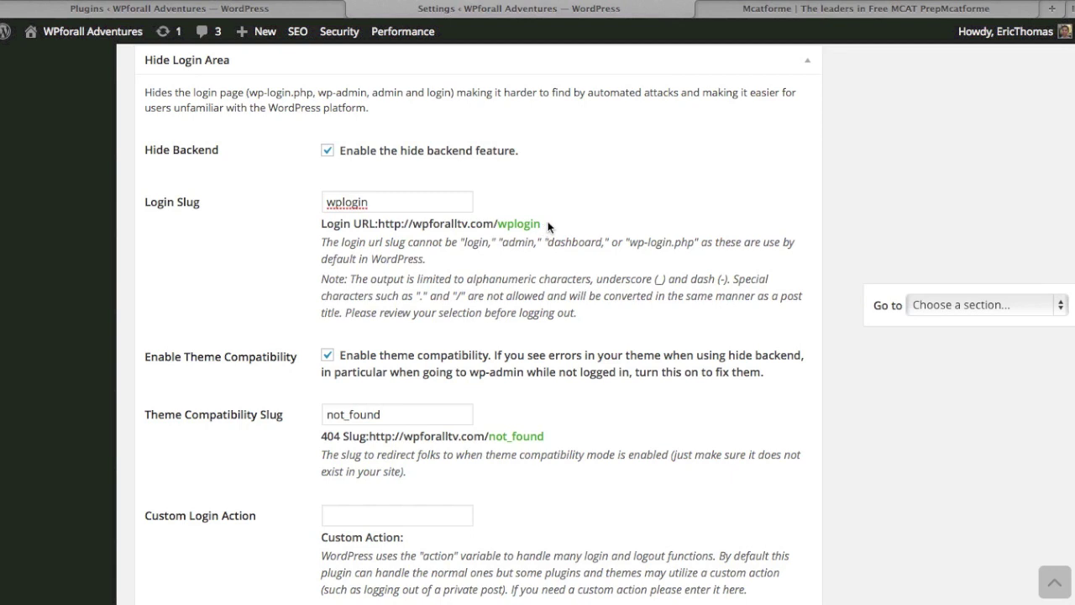
pyautogui.moveTo(541, 224); pyautogui.dragTo(377, 223)
pyautogui.click(638, 192)
pyautogui.scroll(-1, 273, 268)
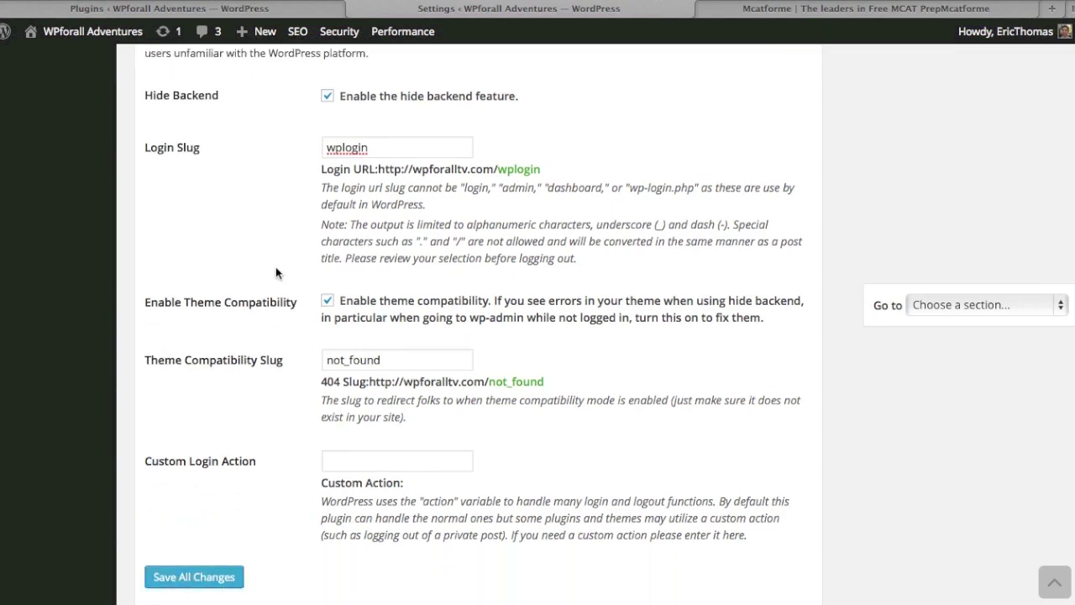
pyautogui.scroll(-1, 216, 430)
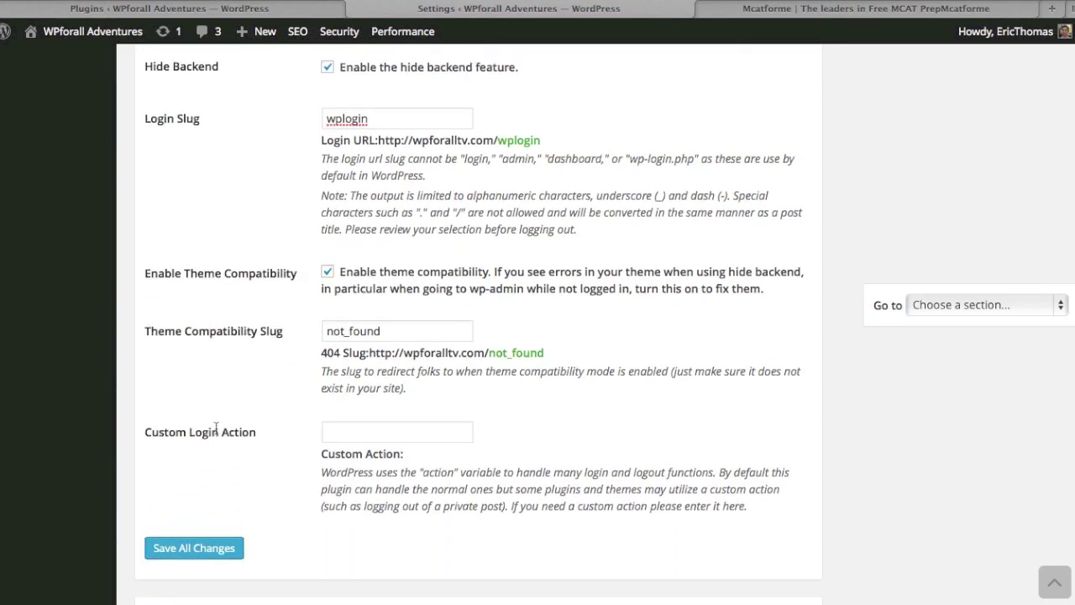
pyautogui.scroll(-1, 195, 425)
pyautogui.scroll(-4, 201, 425)
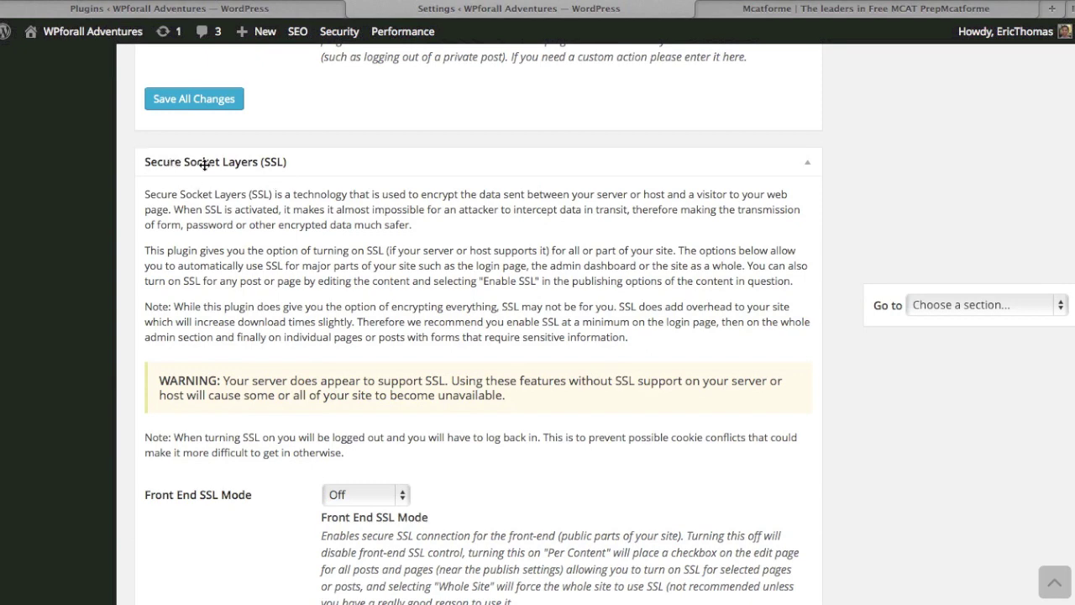
pyautogui.scroll(-3, 137, 261)
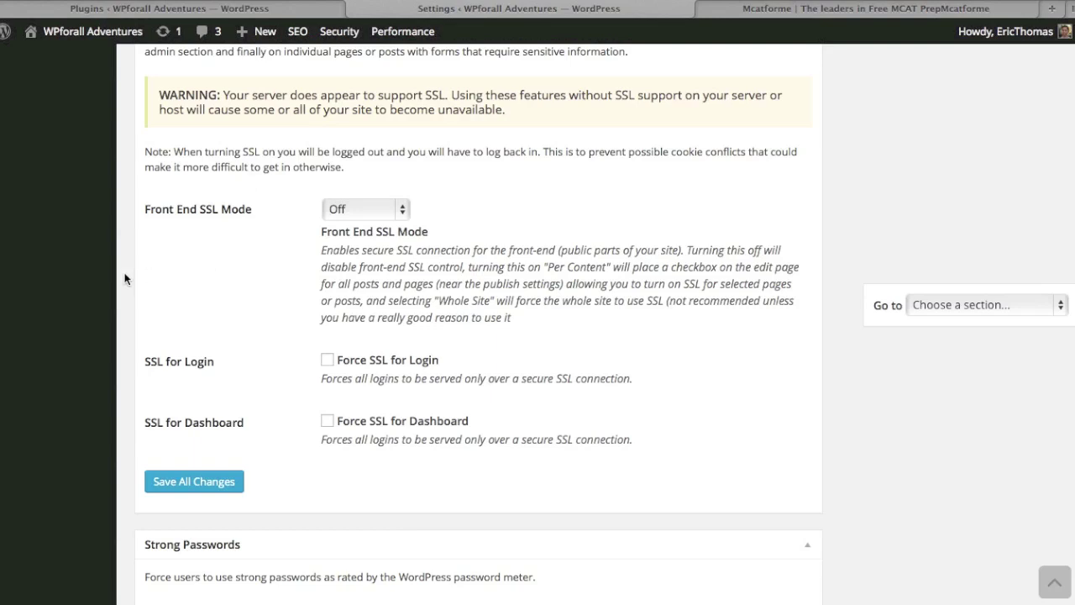
pyautogui.scroll(-1, 124, 279)
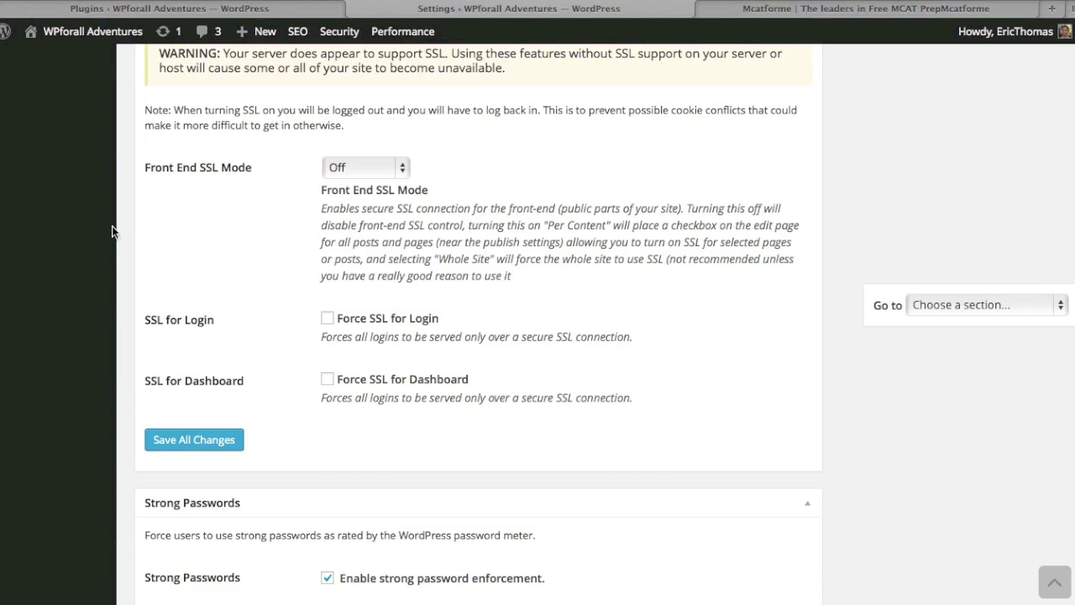
pyautogui.scroll(-3, 117, 226)
pyautogui.scroll(-1, 118, 227)
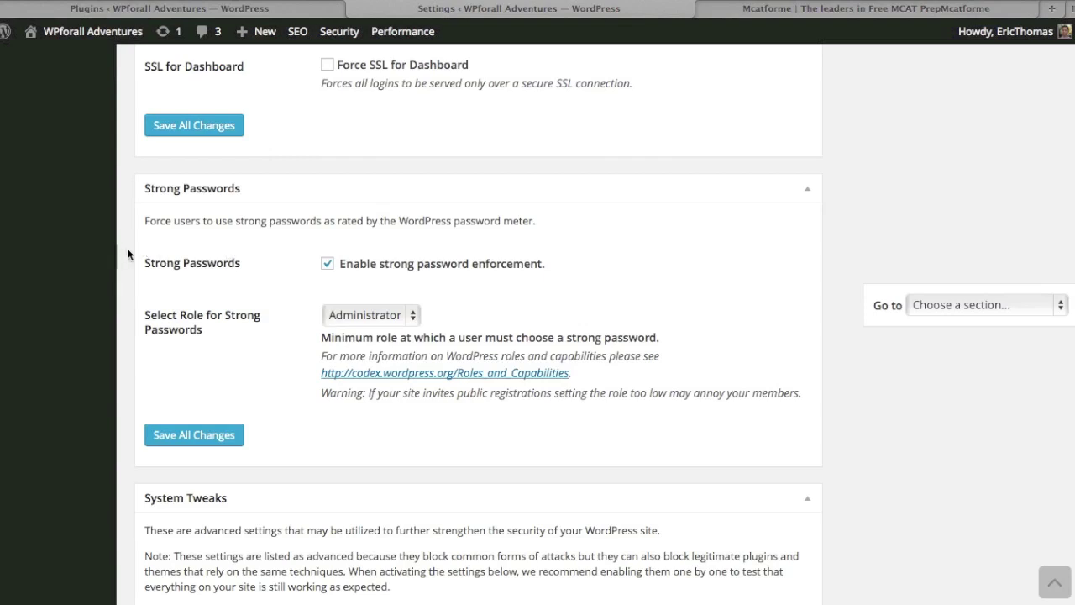
# Keep Administrator as the minimum strong-password role and save all iThemes Security changes.
pyautogui.click(352, 314)
pyautogui.click(348, 315)
pyautogui.scroll(-4, 152, 348)
pyautogui.scroll(-12, 154, 357)
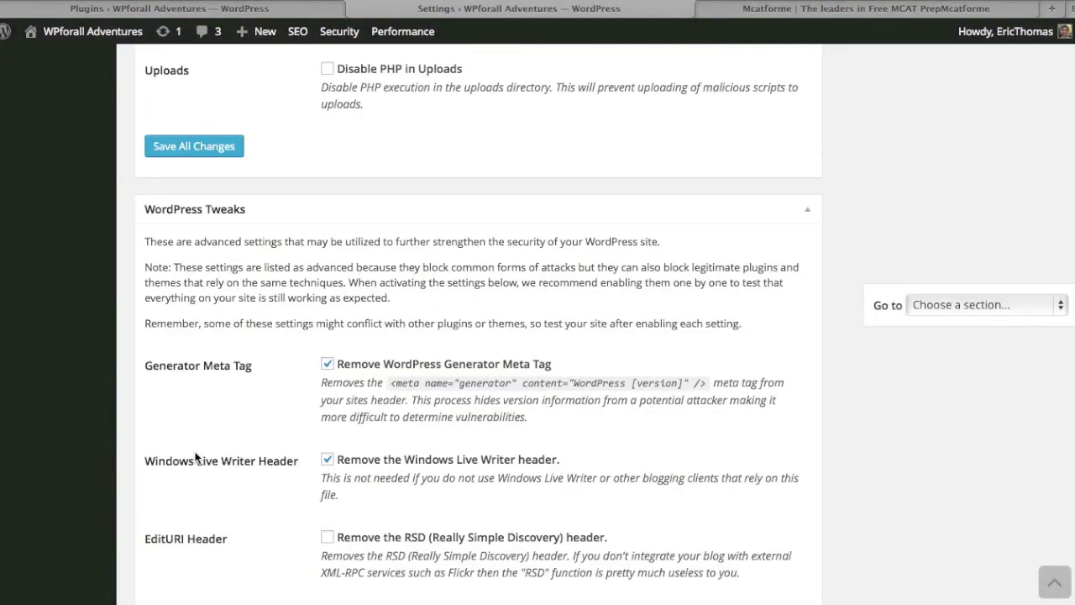
pyautogui.scroll(-2, 195, 456)
pyautogui.scroll(-1, 195, 456)
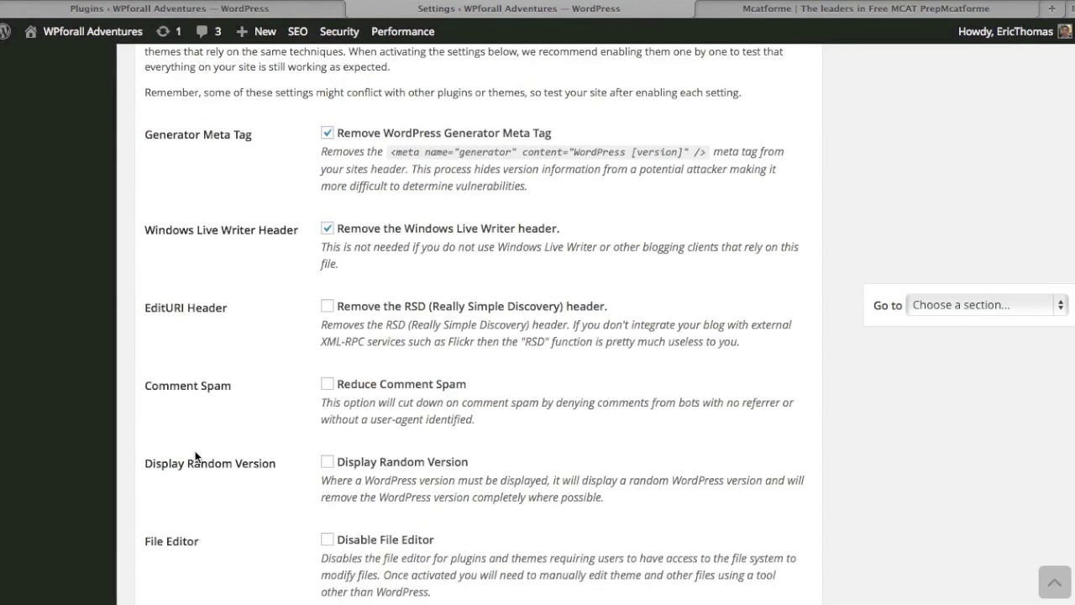
pyautogui.scroll(-7, 195, 456)
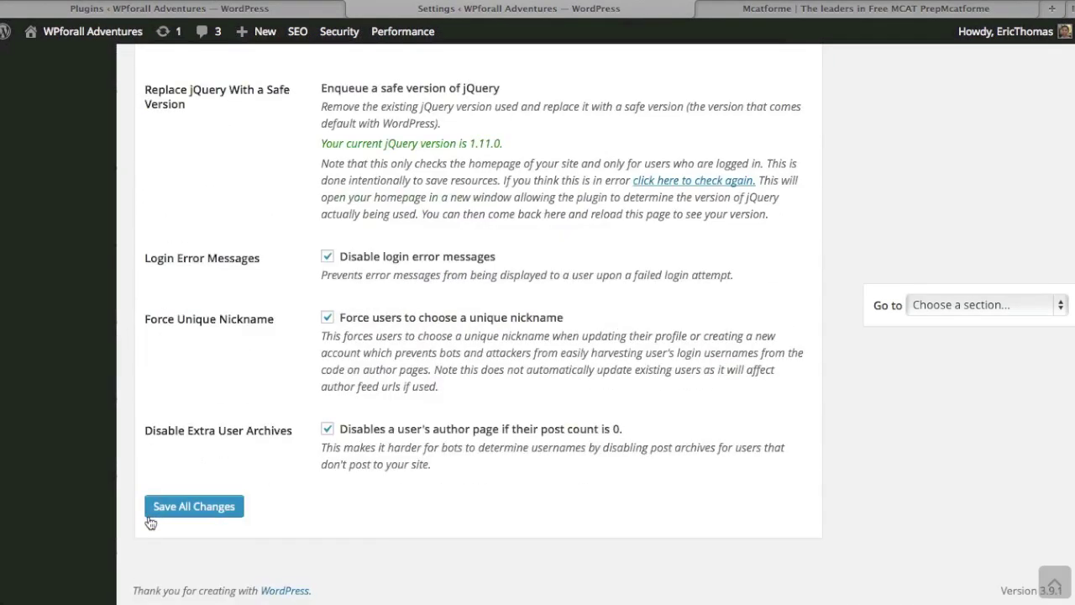
pyautogui.click(162, 507)
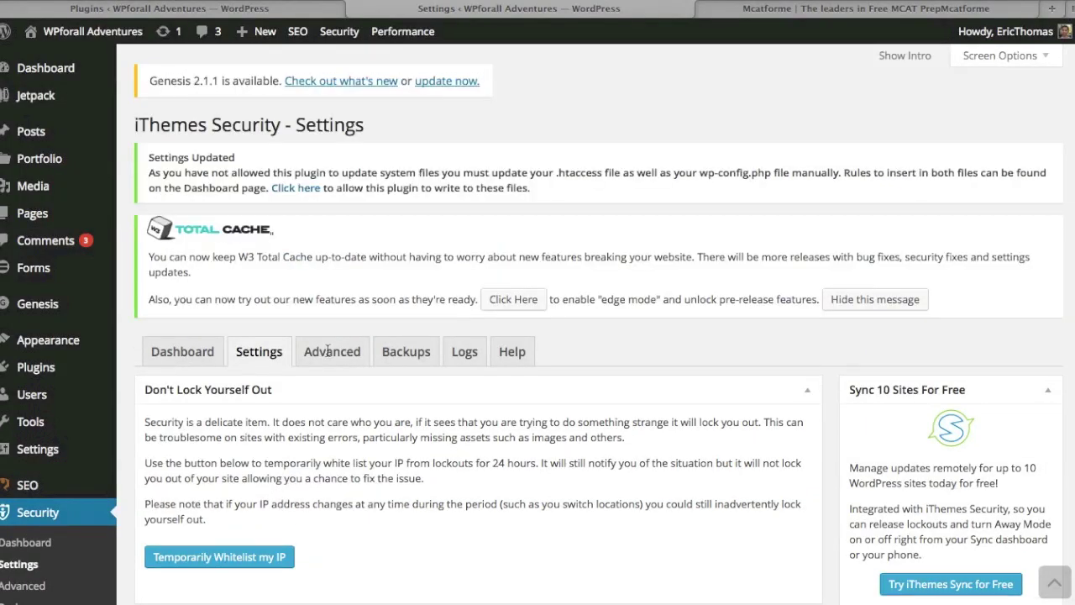
# Glance at the Advanced tab, then switch to the Backups tab and briefly highlight its title.
pyautogui.click(329, 353)
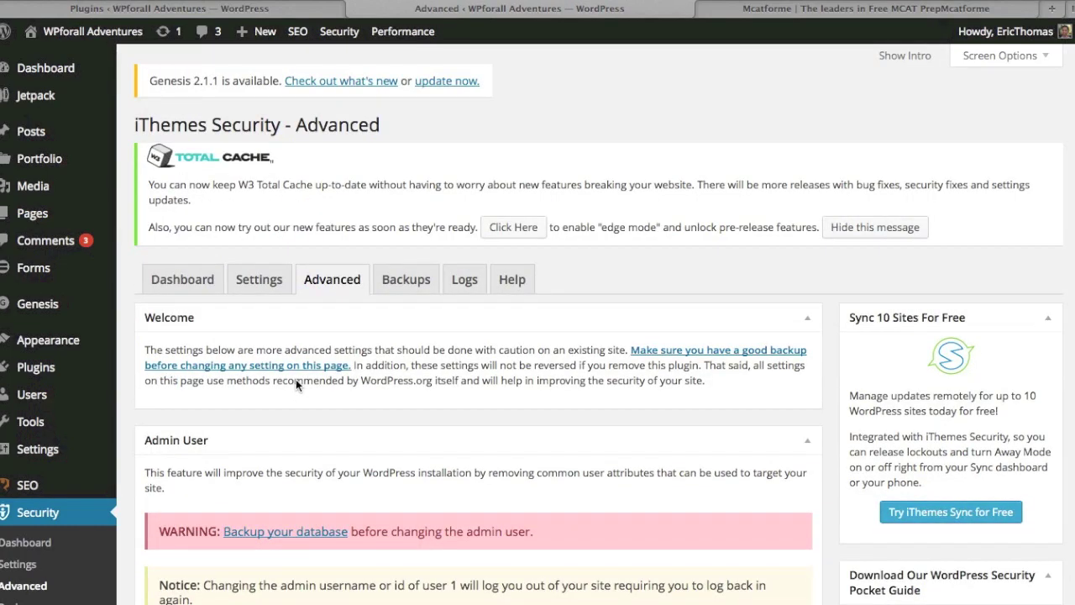
pyautogui.click(401, 285)
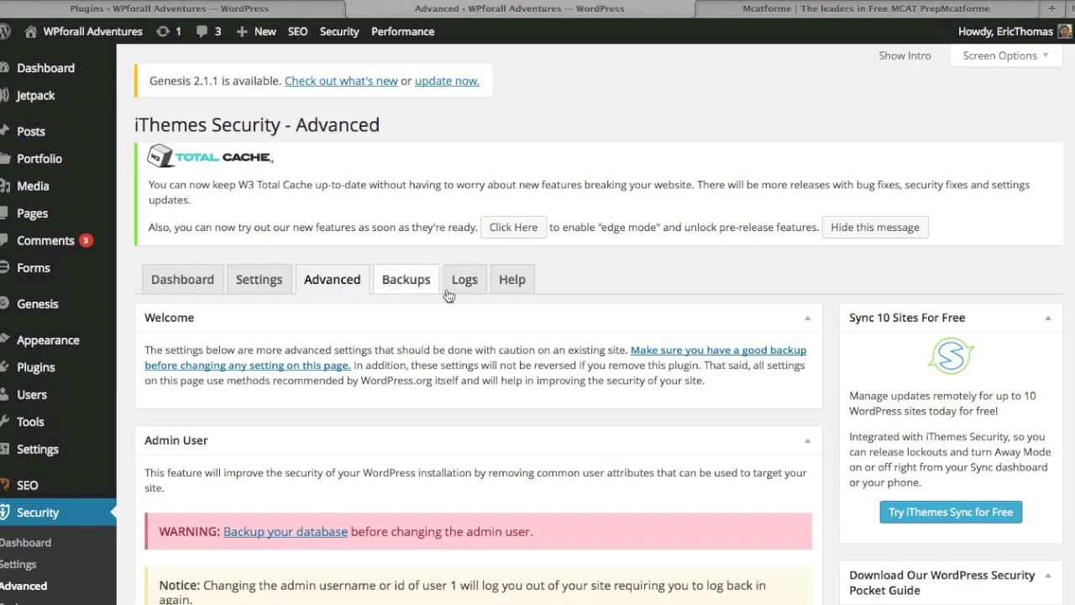
pyautogui.click(403, 286)
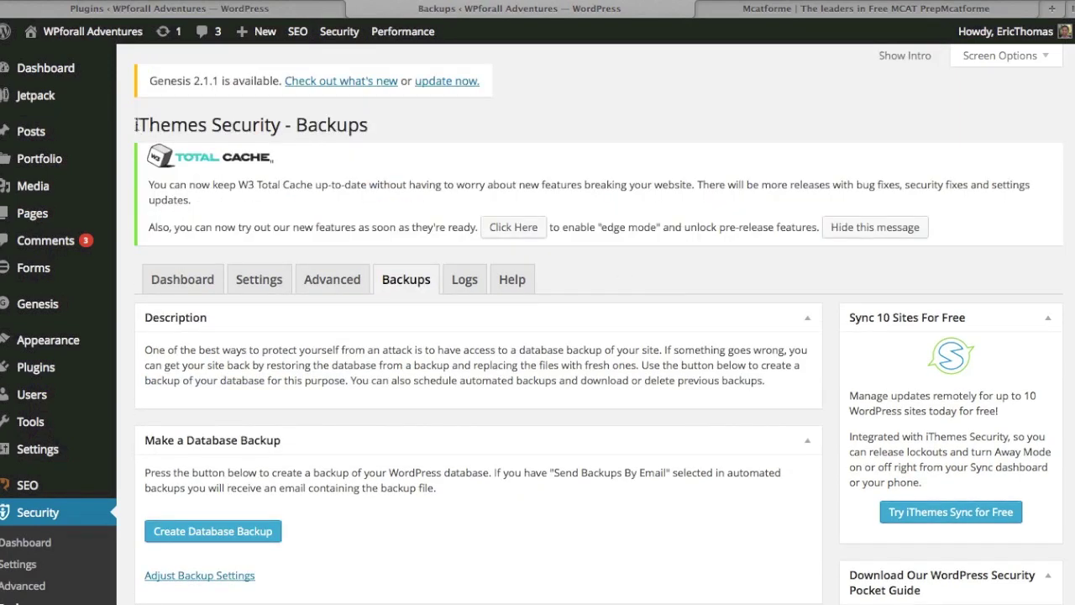
pyautogui.moveTo(135, 124); pyautogui.dragTo(407, 127)
pyautogui.click(463, 132)
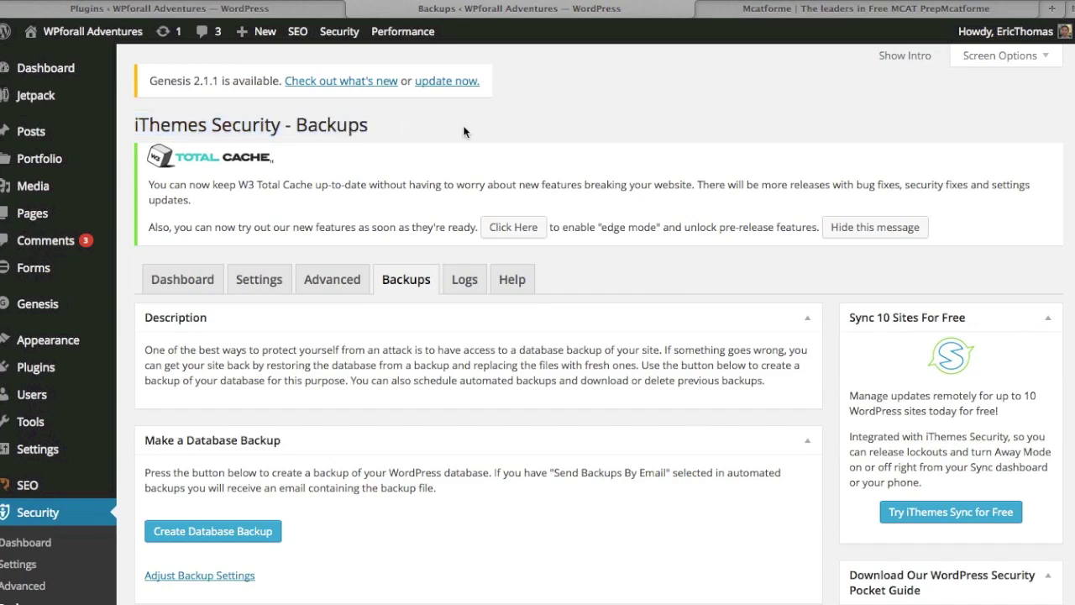